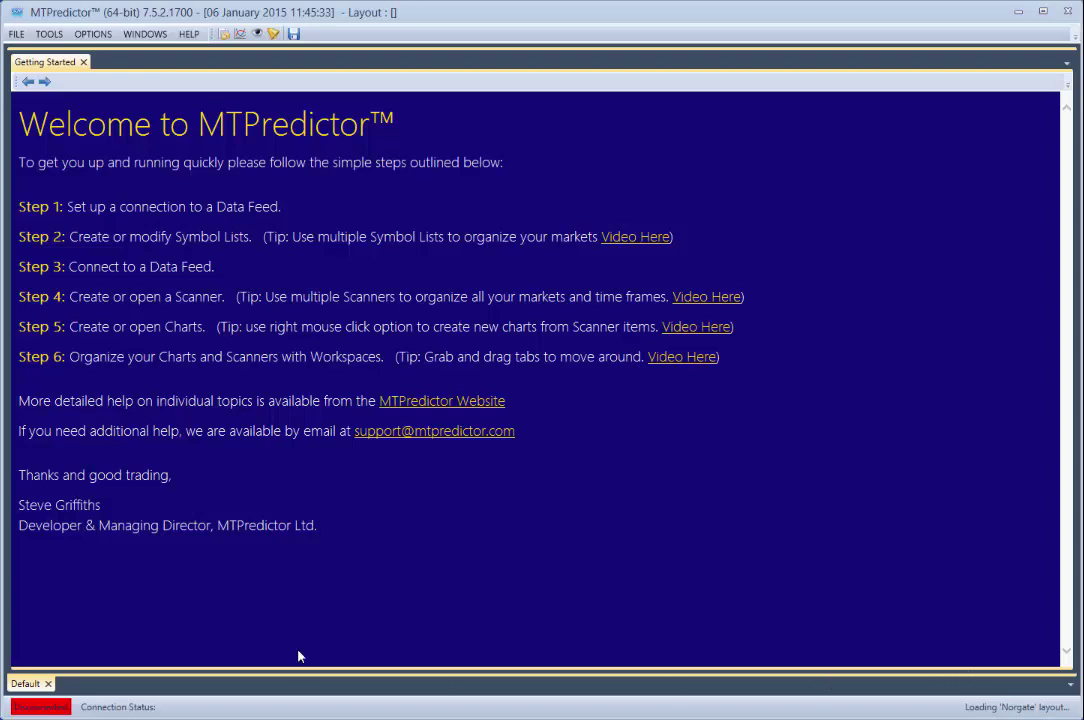
Step: Connect to the Norgate data feed
{"action": "left_click", "coordinate": [16, 33]}
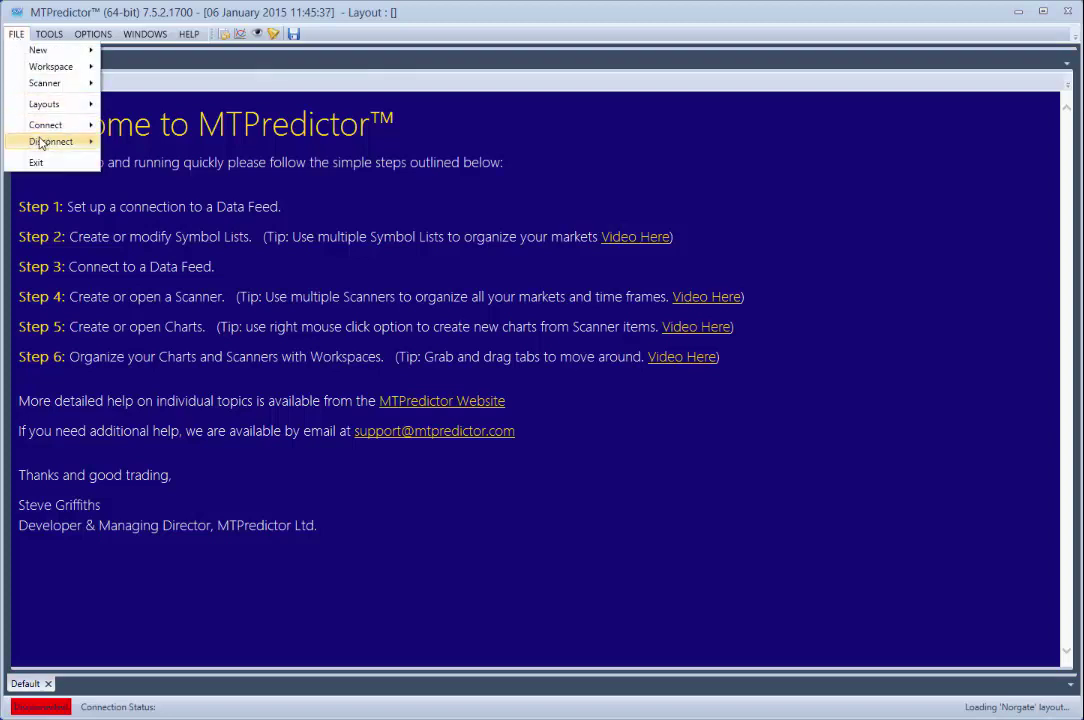
{"action": "mouse_move", "coordinate": [53, 127]}
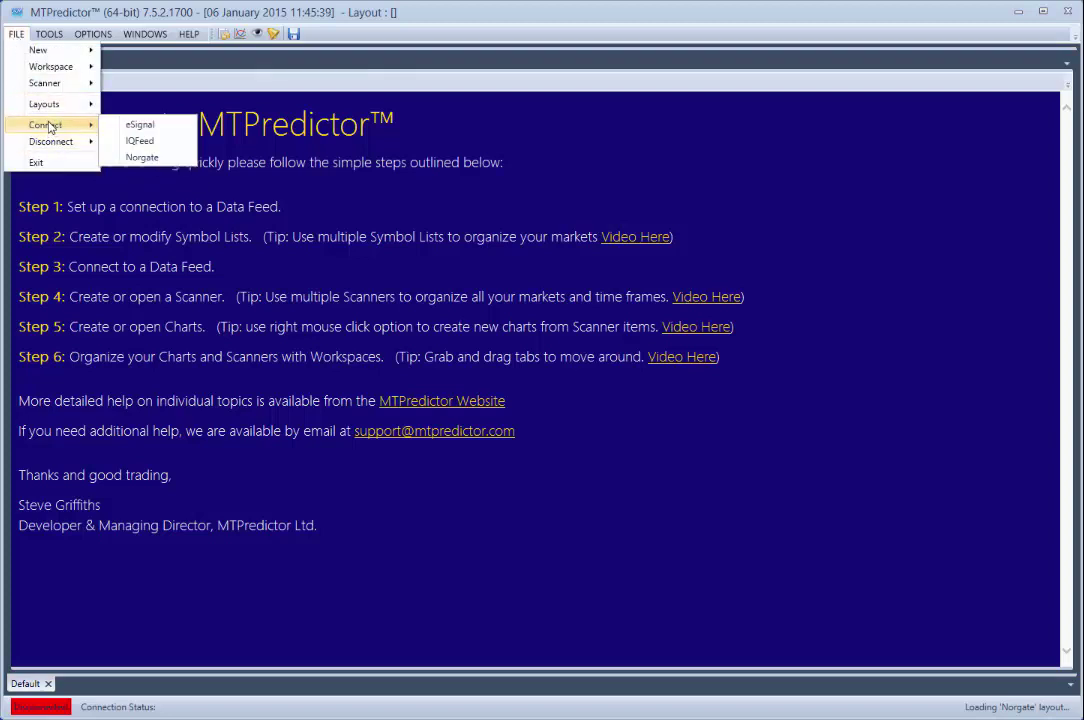
{"action": "left_click", "coordinate": [142, 158]}
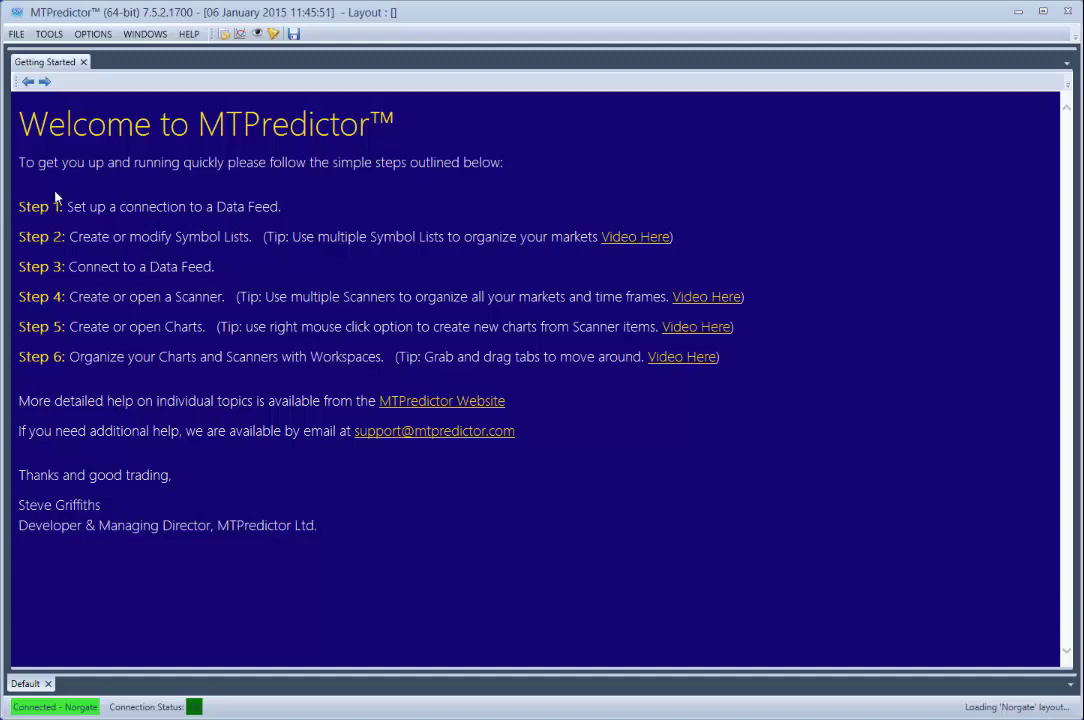
Step: Open a widened scanner and download daily data for the NASDAQ 100 (US Stocks) local folder
{"action": "left_click", "coordinate": [258, 36]}
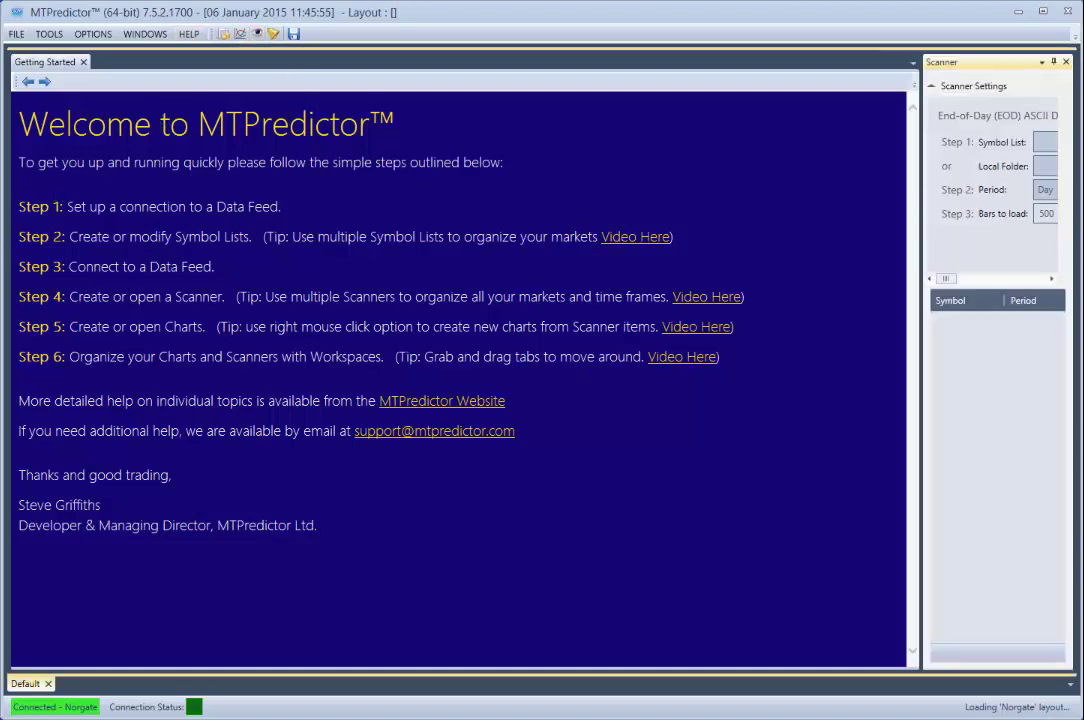
{"action": "left_click_drag", "start_coordinate": [925, 383], "coordinate": [463, 349]}
{"action": "left_click", "coordinate": [720, 166]}
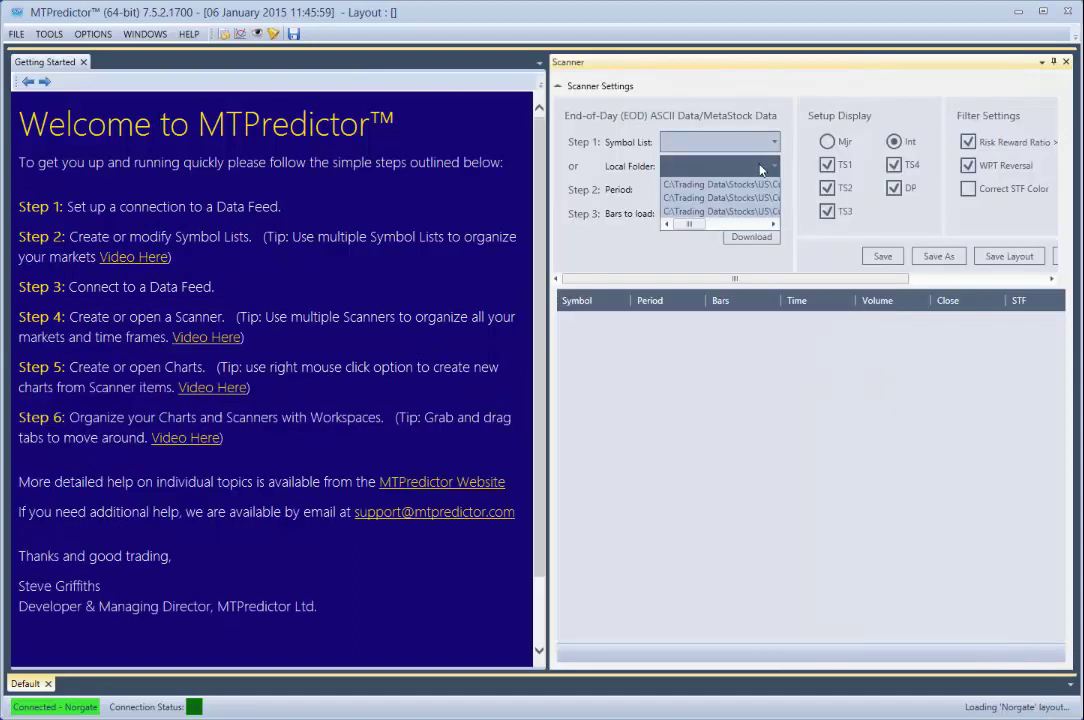
{"action": "left_click", "coordinate": [757, 198]}
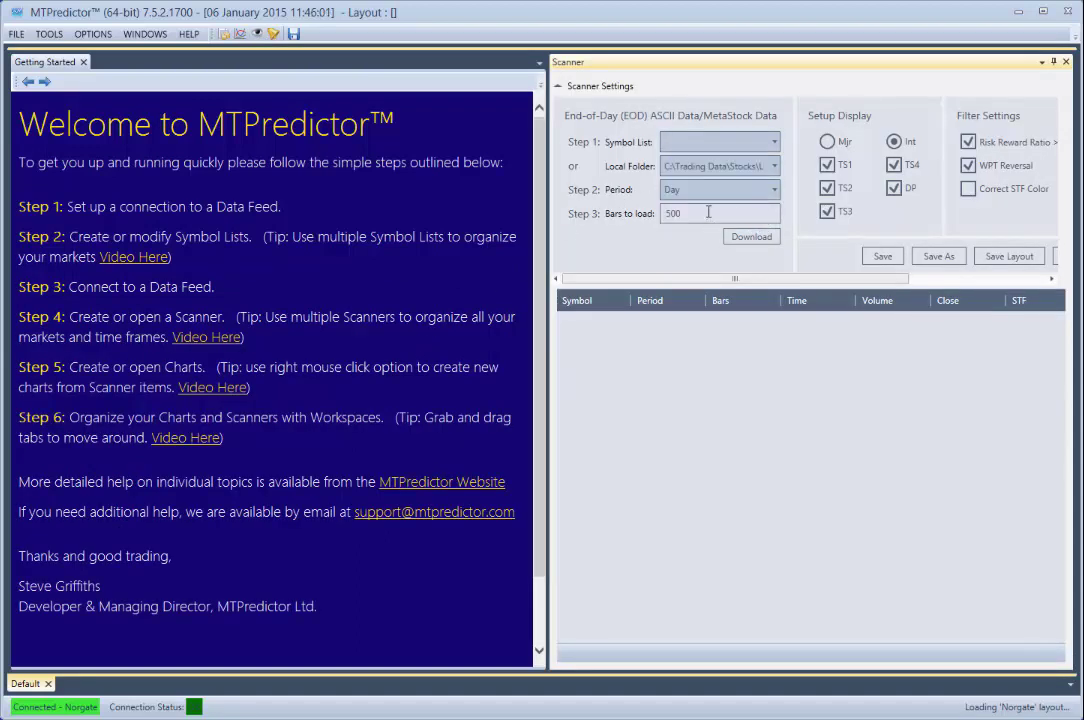
{"action": "left_click", "coordinate": [727, 172]}
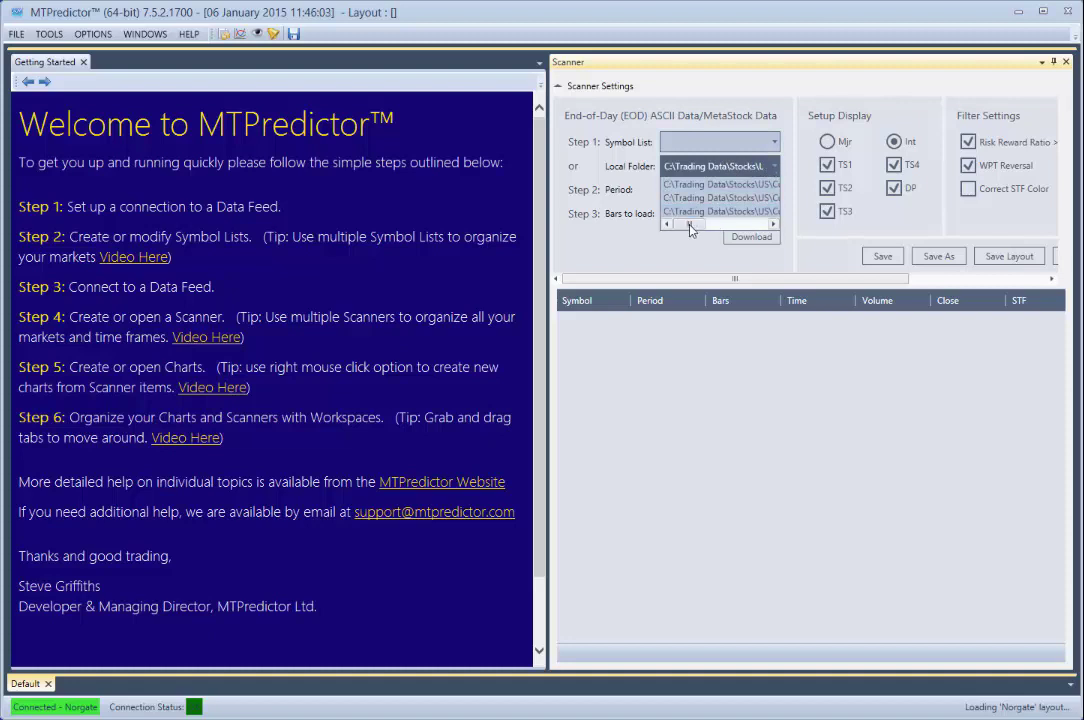
{"action": "left_click_drag", "start_coordinate": [700, 226], "coordinate": [735, 232]}
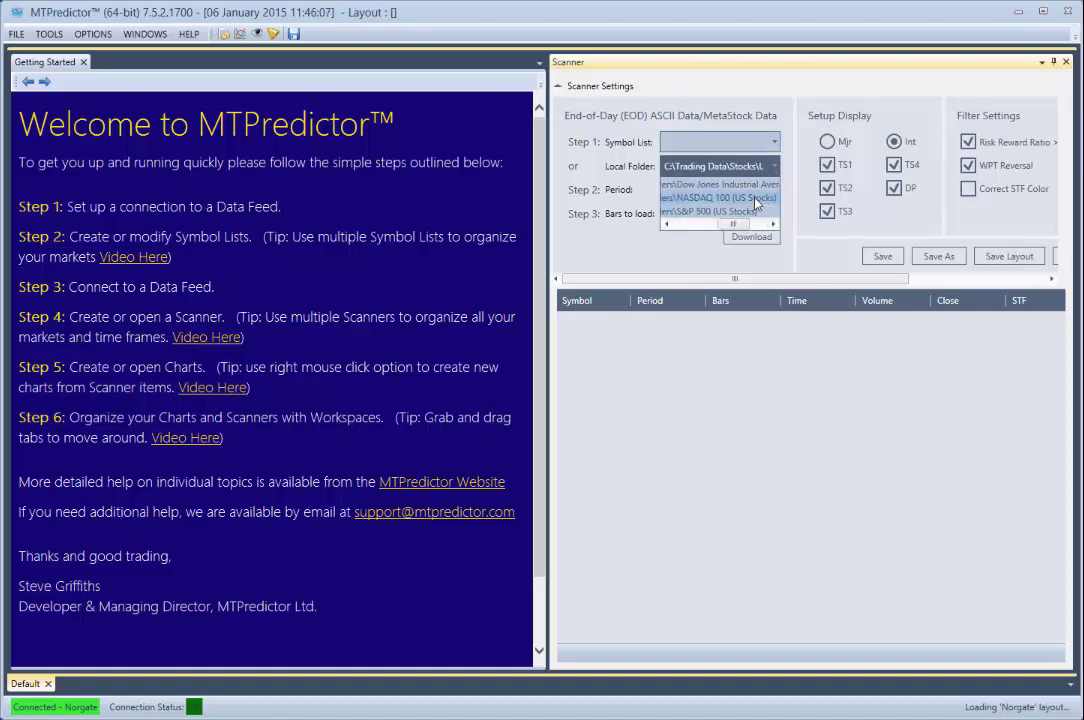
{"action": "left_click", "coordinate": [757, 207]}
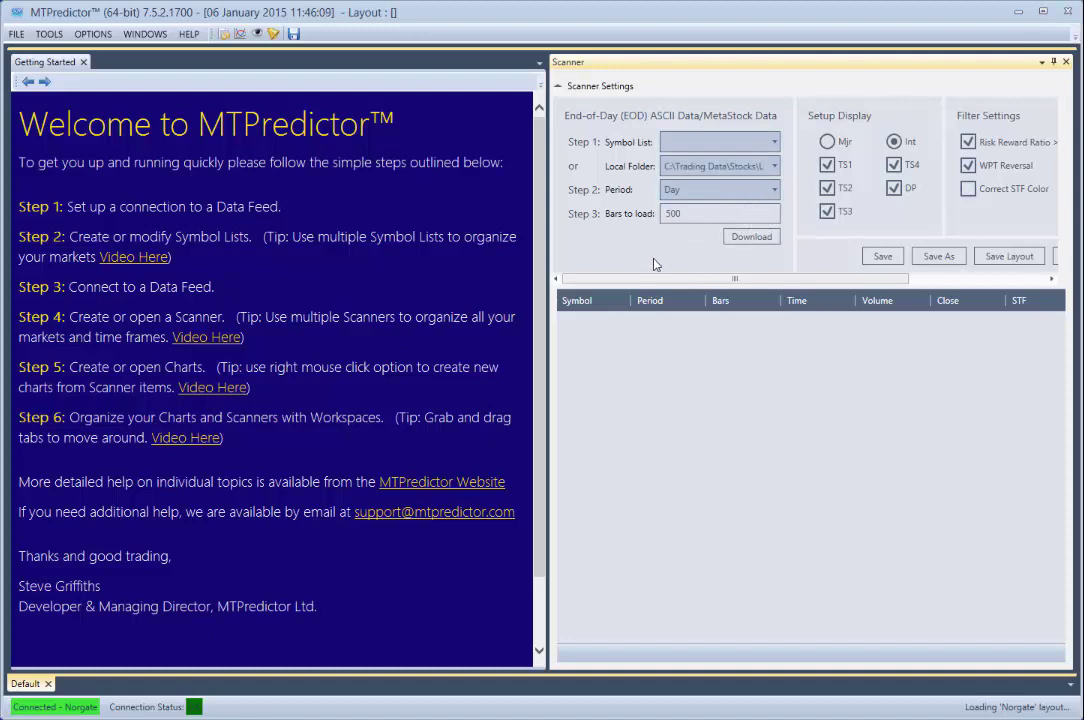
{"action": "left_click", "coordinate": [748, 240]}
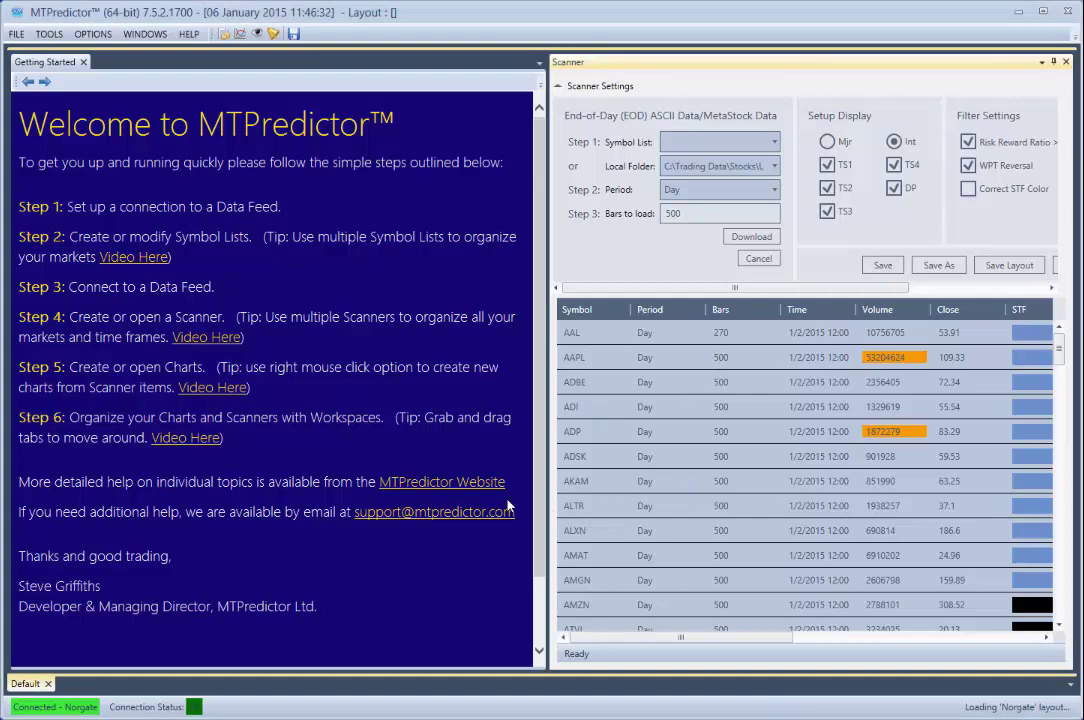
Step: Sort the scan results by trade setup and open a new chart for the symbol with the new DP sell
{"action": "left_click_drag", "start_coordinate": [692, 640], "coordinate": [869, 640]}
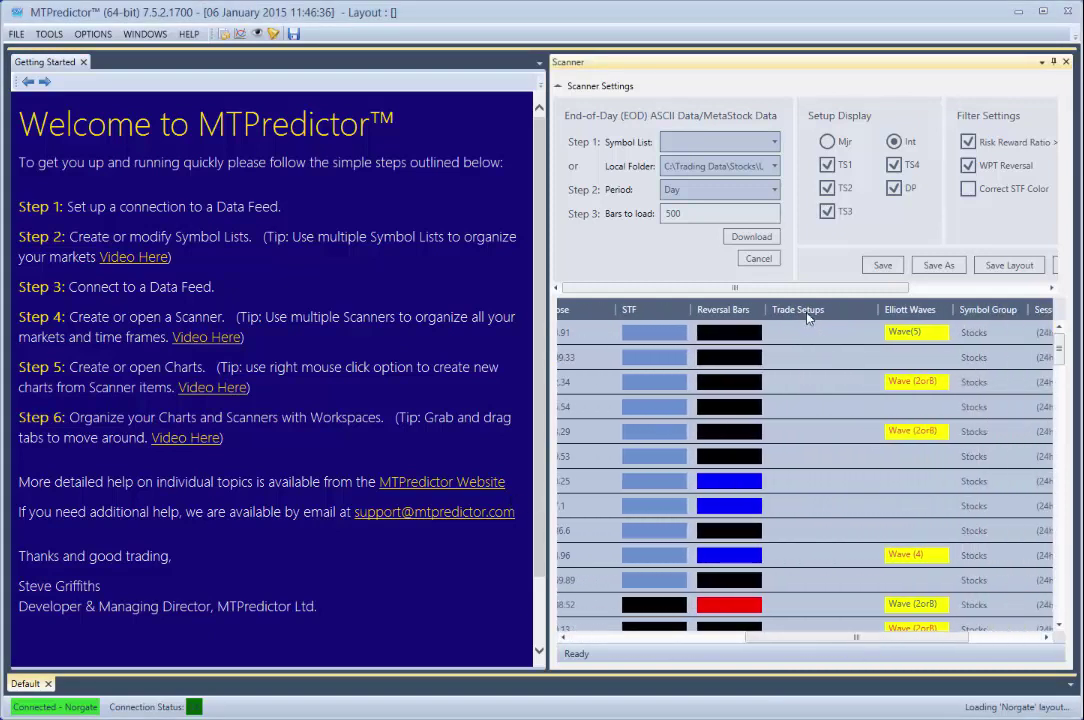
{"action": "left_click", "coordinate": [800, 310]}
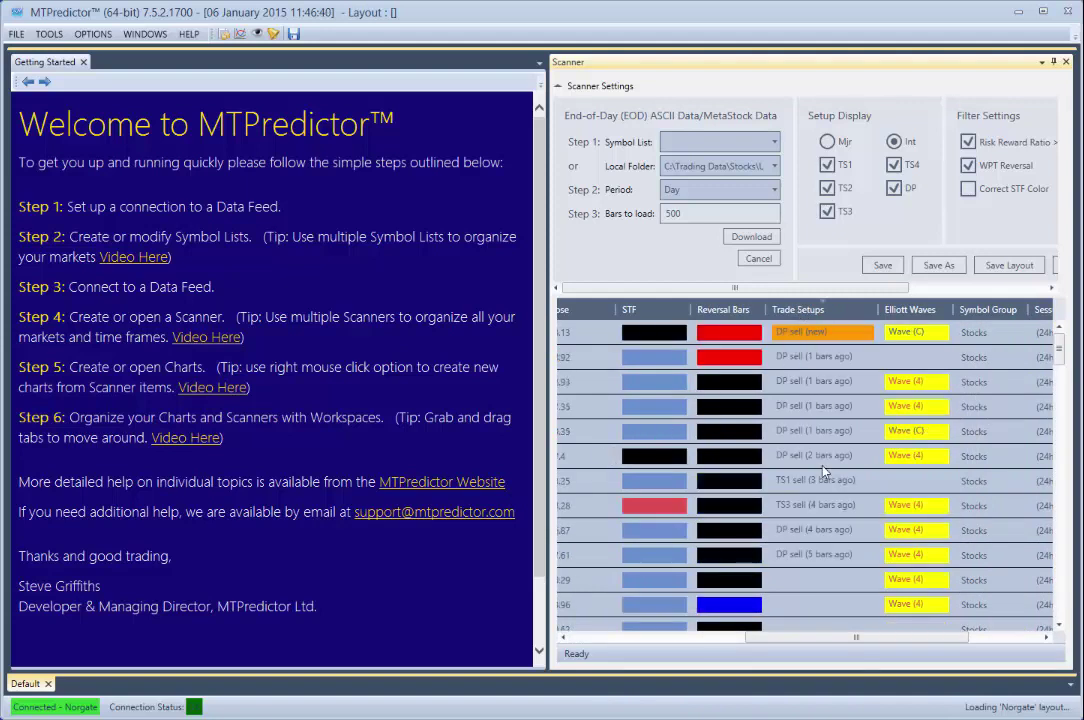
{"action": "left_click", "coordinate": [805, 337]}
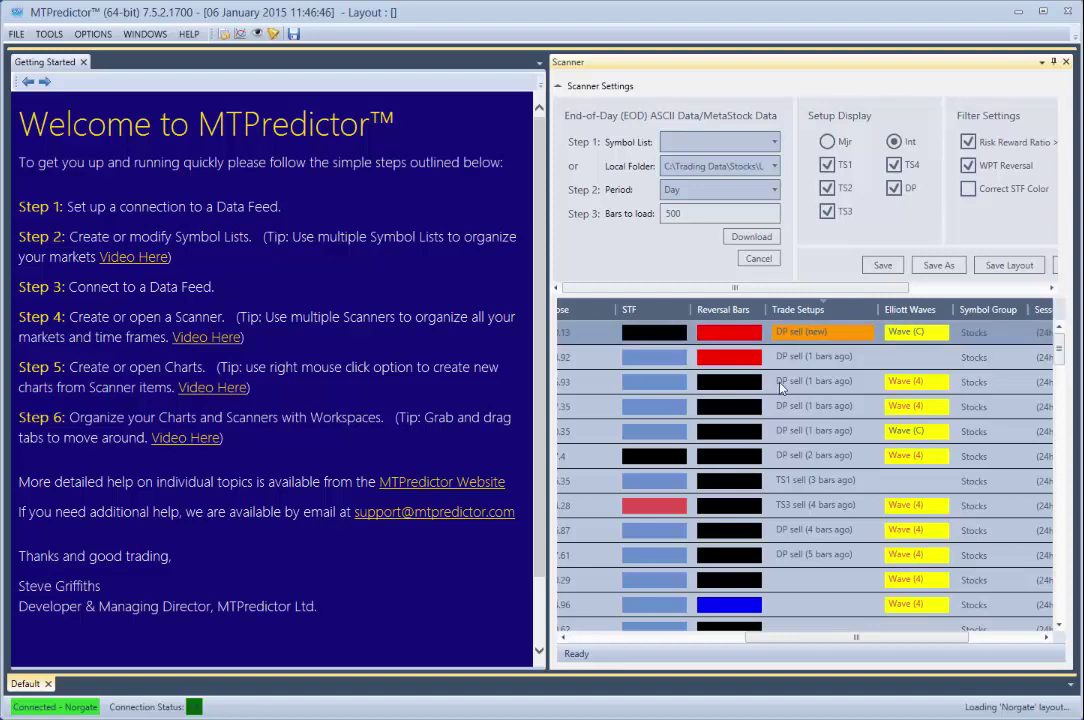
{"action": "right_click", "coordinate": [801, 338]}
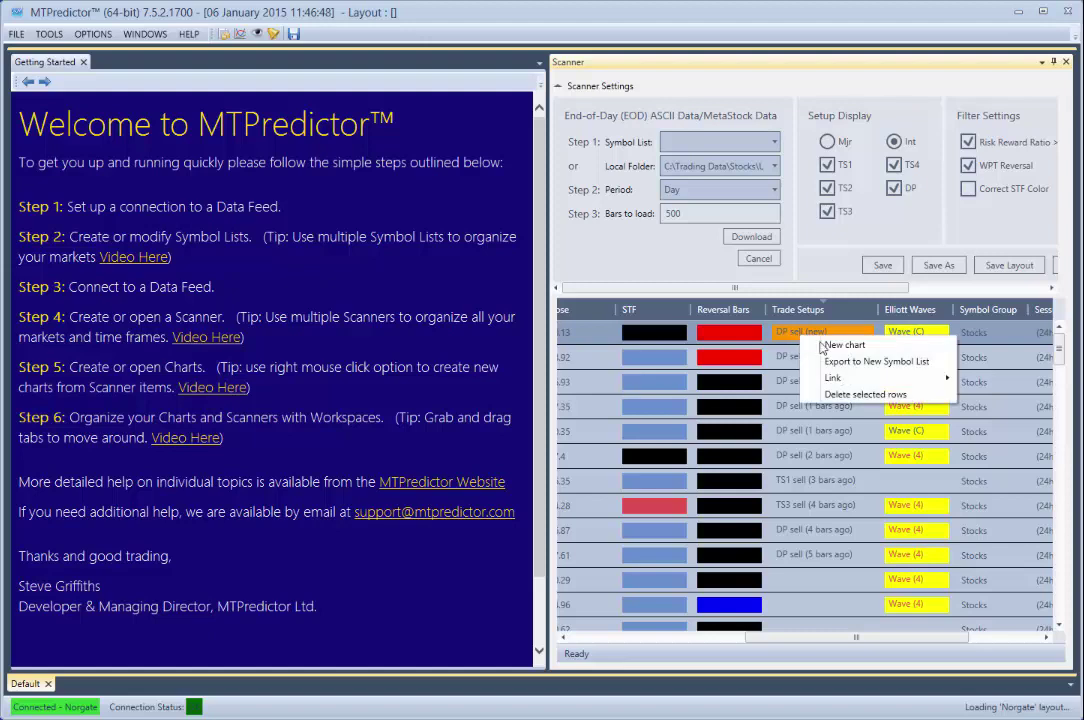
{"action": "left_click", "coordinate": [845, 345]}
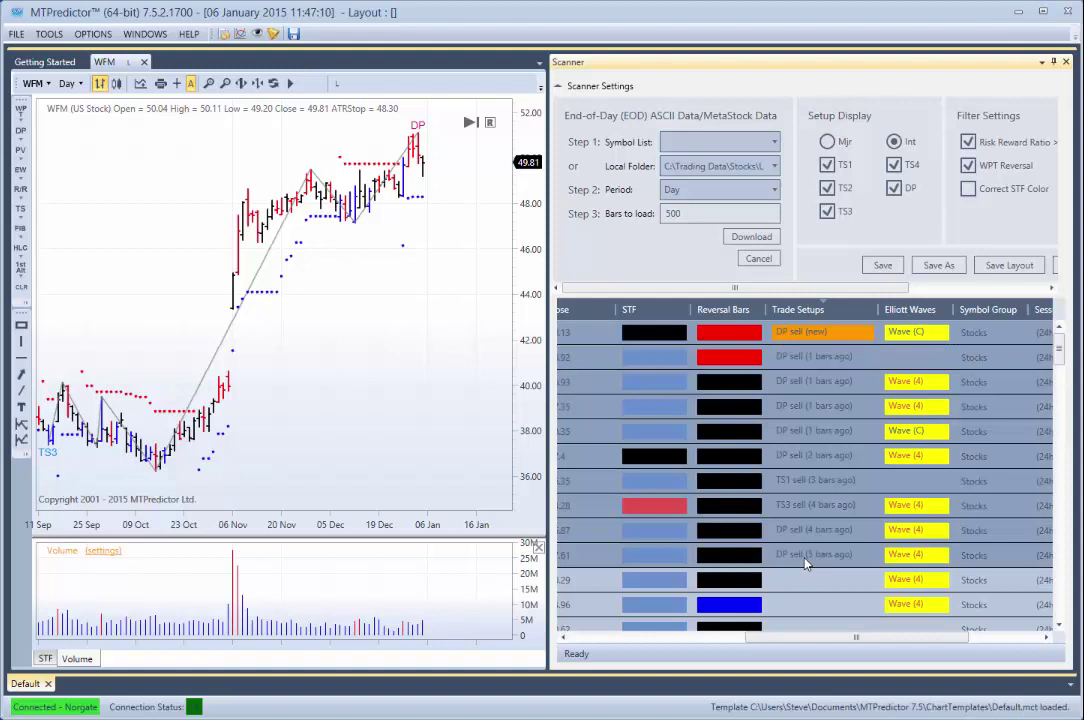
Step: Assign the red link colour to all scan rows that have a trade setup, from the new DP sell to the one 5 bars ago
{"action": "right_click", "coordinate": [784, 403]}
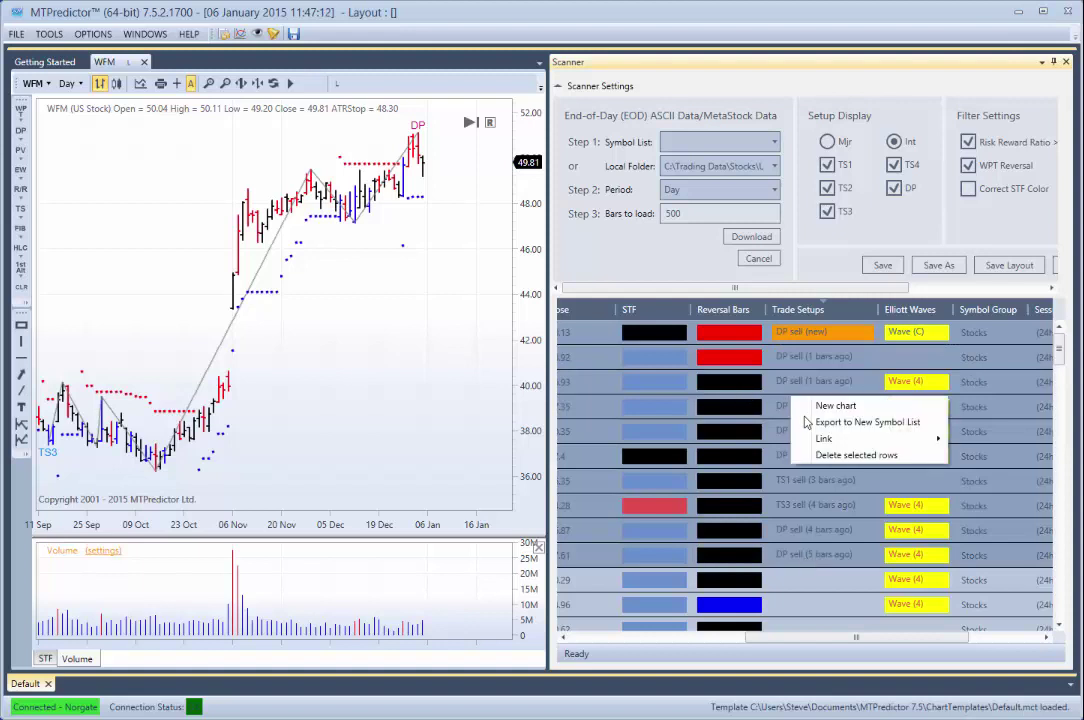
{"action": "mouse_move", "coordinate": [846, 440]}
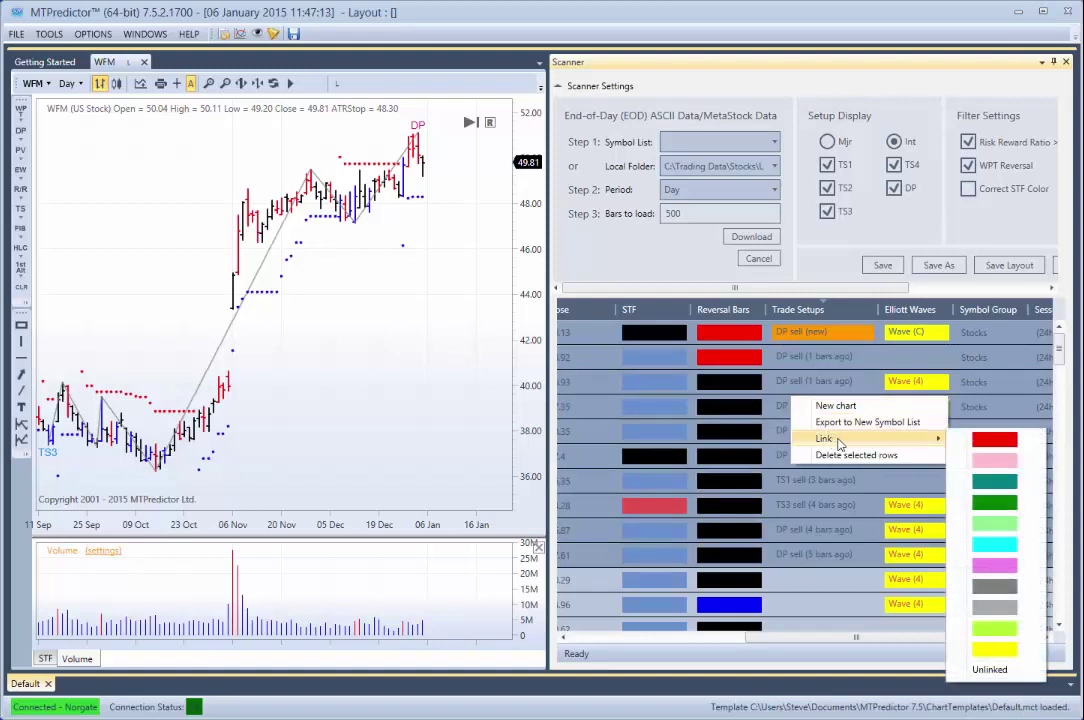
{"action": "left_click", "coordinate": [994, 442]}
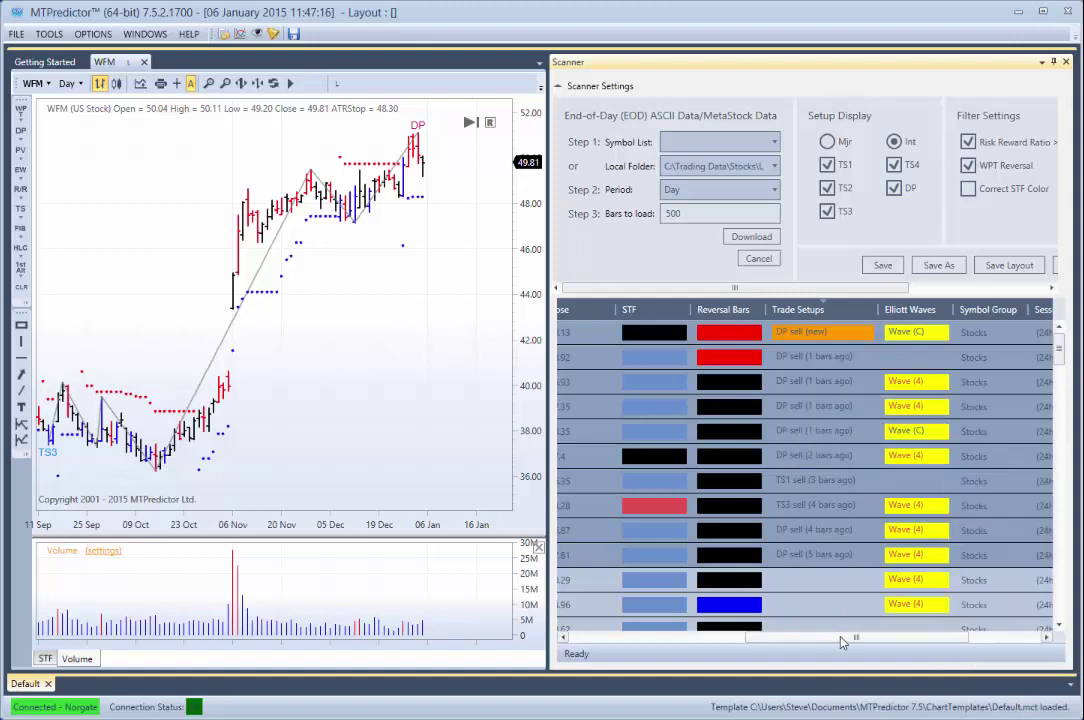
{"action": "left_click_drag", "start_coordinate": [830, 637], "coordinate": [866, 673]}
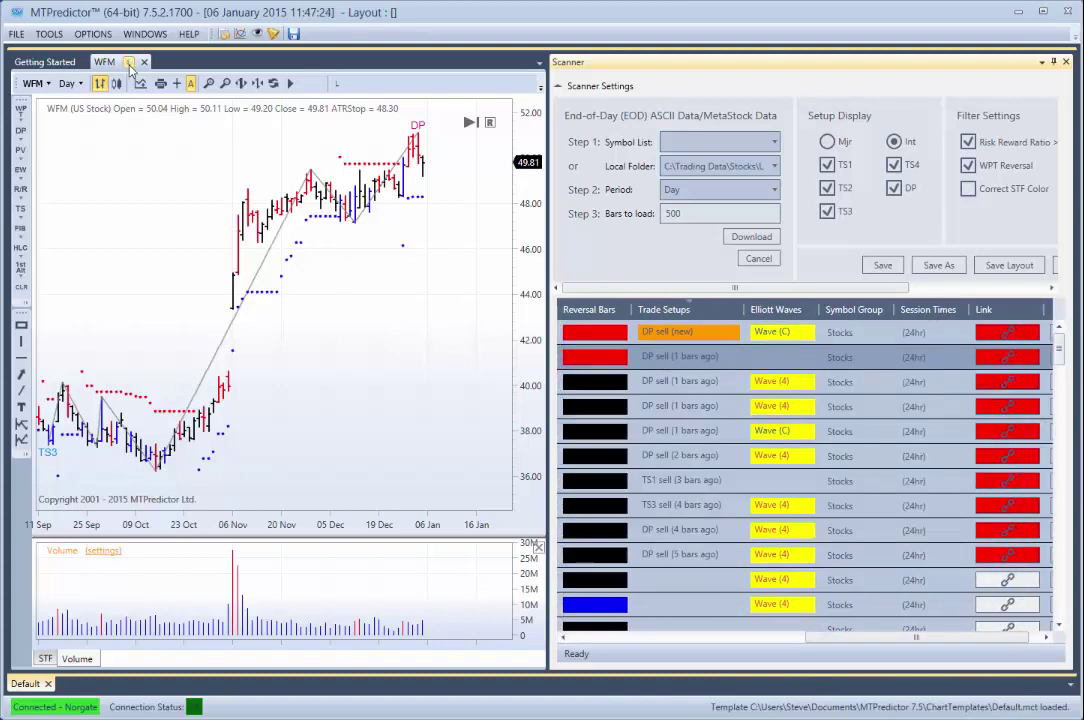
Step: Link the WFM chart to the red group and show the third scan result, CMCSK, in a wider chart area
{"action": "left_click", "coordinate": [130, 66]}
{"action": "left_click", "coordinate": [172, 79]}
{"action": "left_click", "coordinate": [686, 382]}
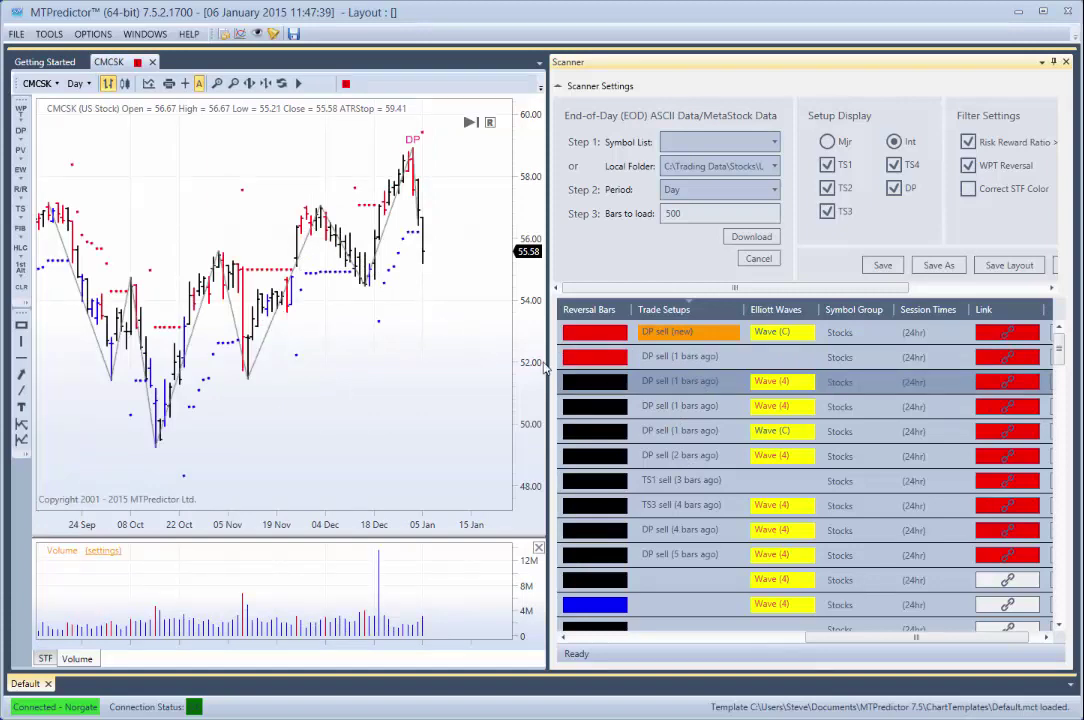
{"action": "left_click_drag", "start_coordinate": [552, 345], "coordinate": [727, 358]}
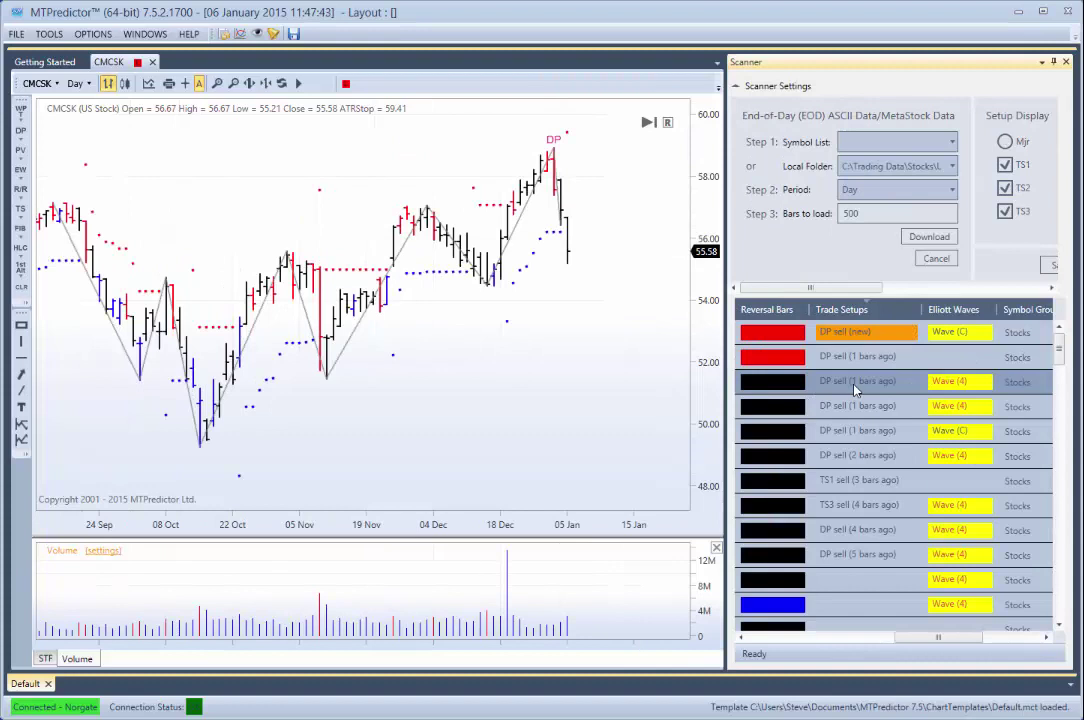
Step: Step down and back up through the red-linked scan rows to review each symbol's trade setup on the chart
{"action": "key", "text": "Down"}
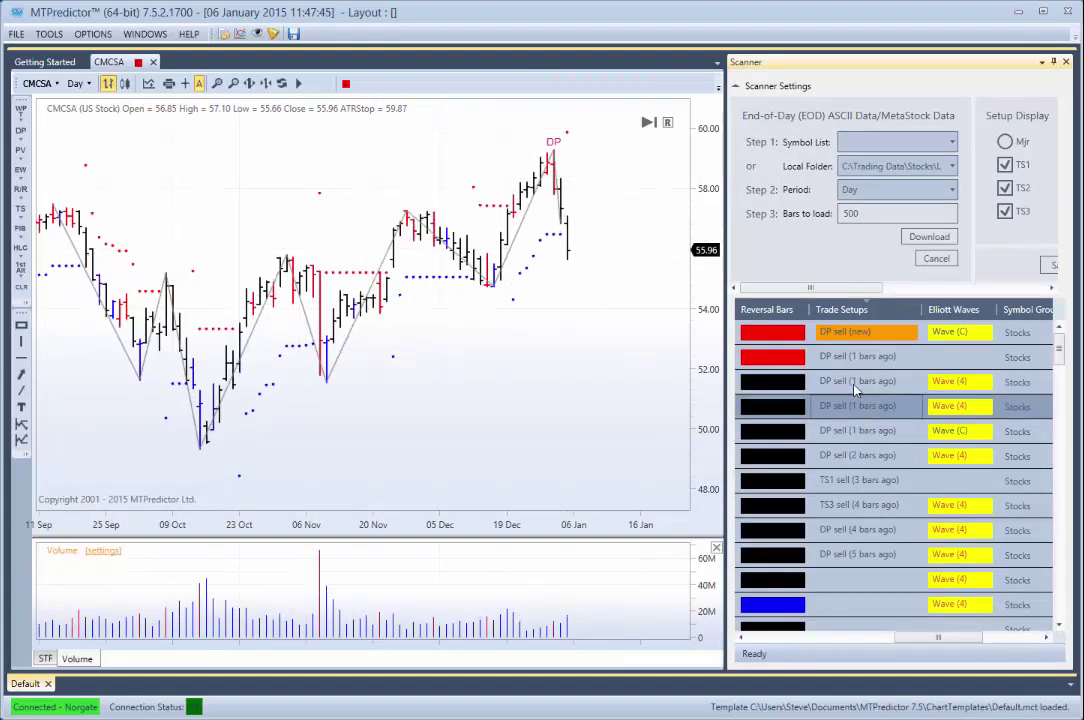
{"action": "key", "text": "Down"}
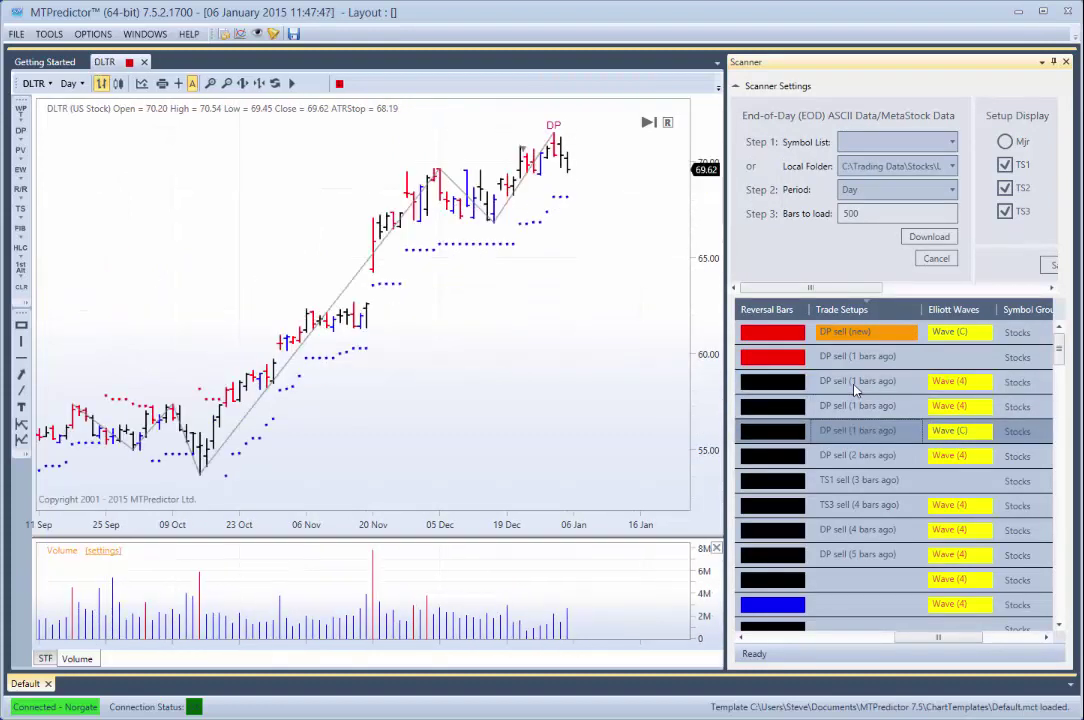
{"action": "key", "text": "Down"}
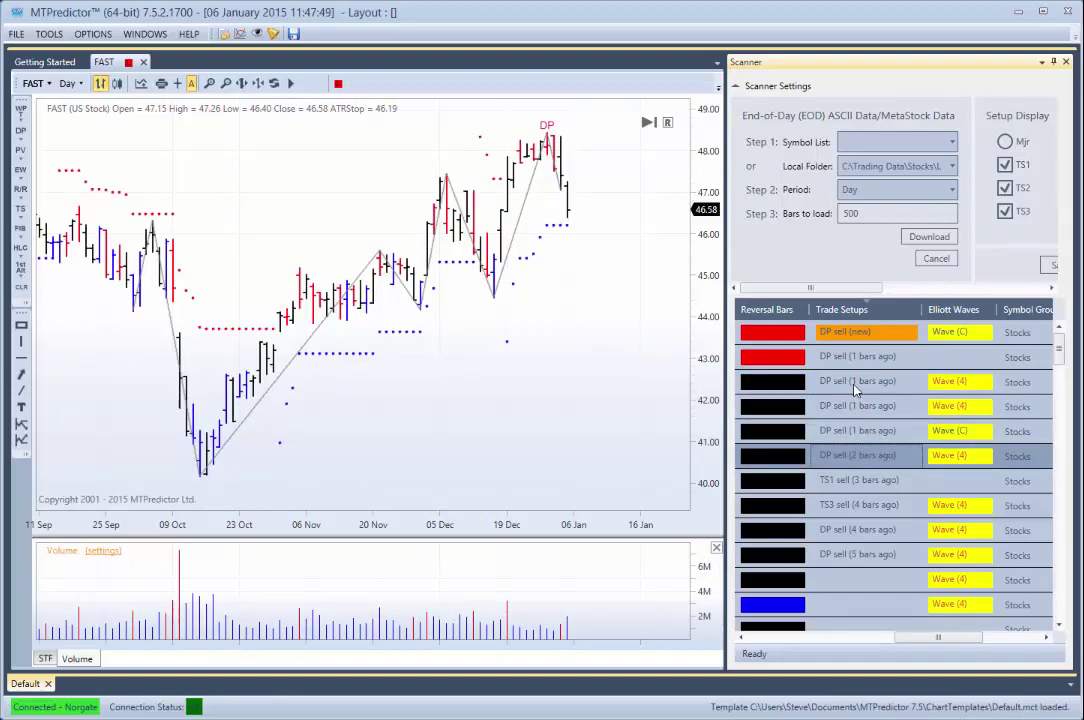
{"action": "key", "text": "Down"}
{"action": "key", "text": "Down"}
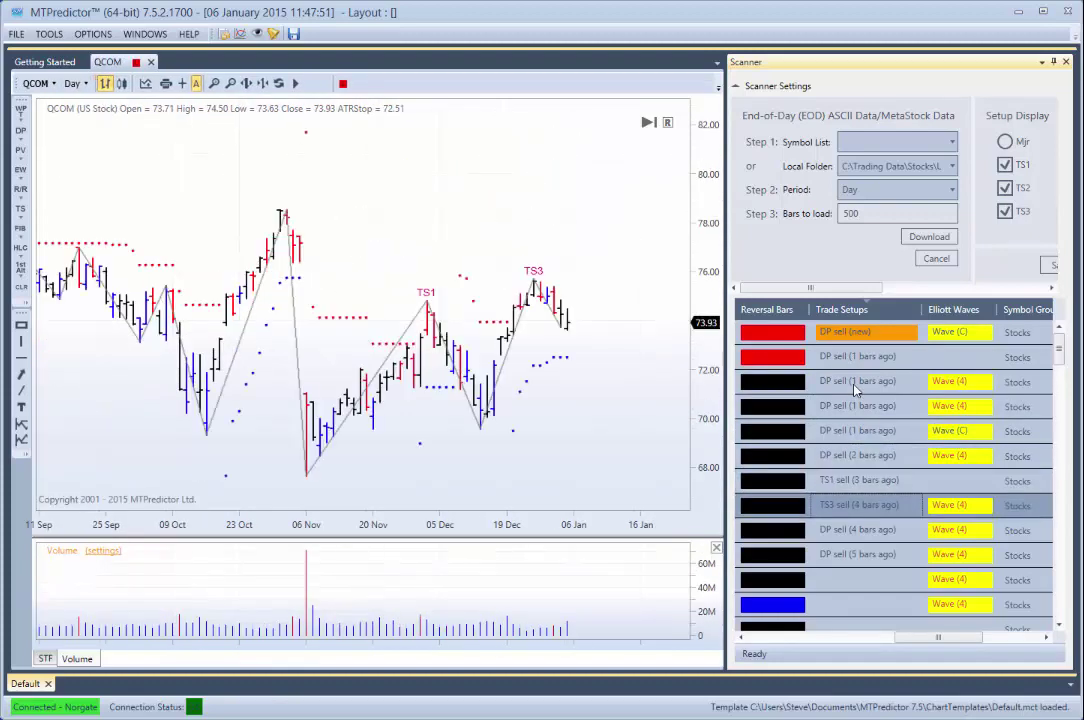
{"action": "key", "text": "Up"}
{"action": "key", "text": "Up"}
{"action": "key", "text": "Up"}
{"action": "key", "text": "Up"}
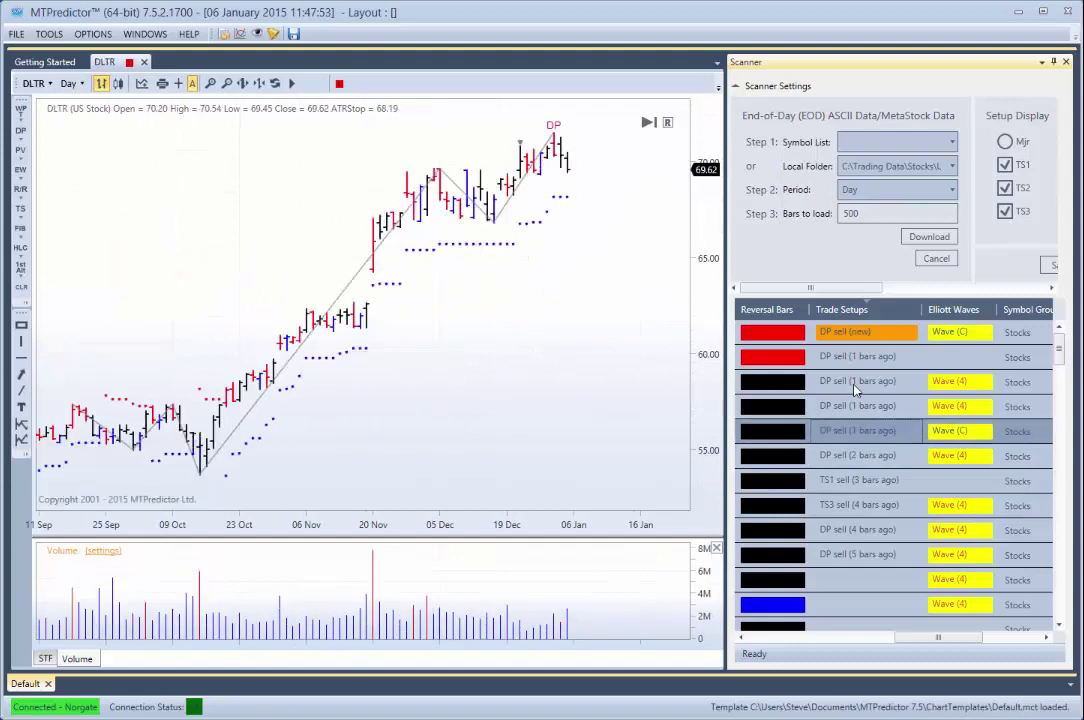
{"action": "key", "text": "Up"}
{"action": "key", "text": "Up"}
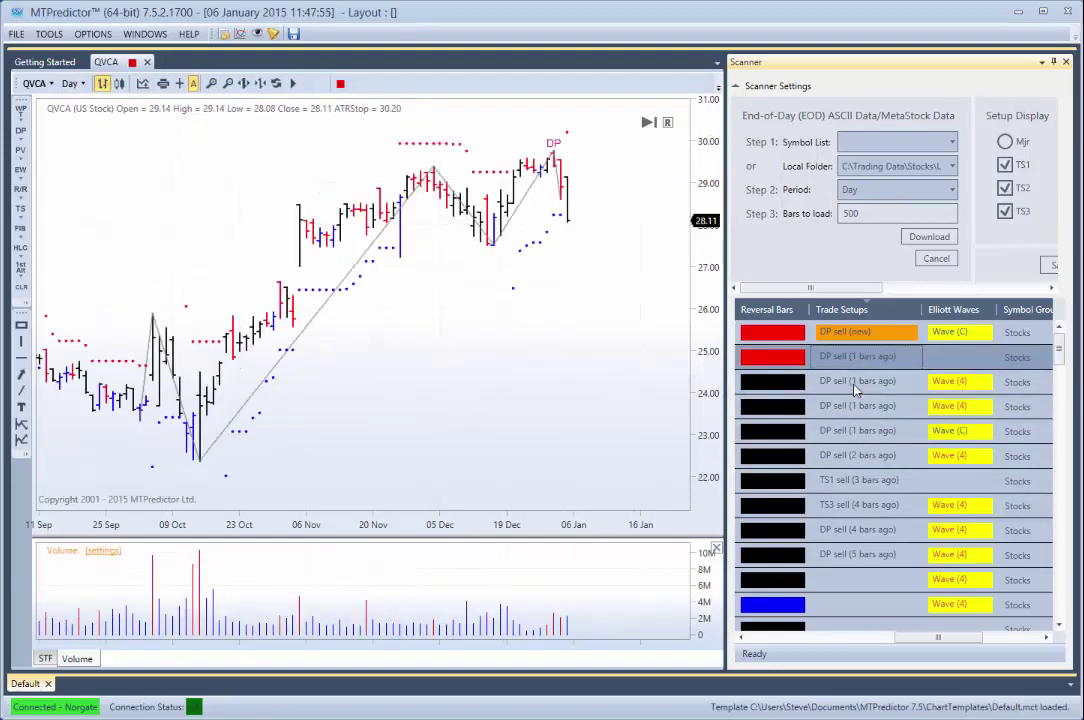
Step: Show the STF indicator beneath the price chart and load CMCSK from the scan results
{"action": "left_click", "coordinate": [56, 658]}
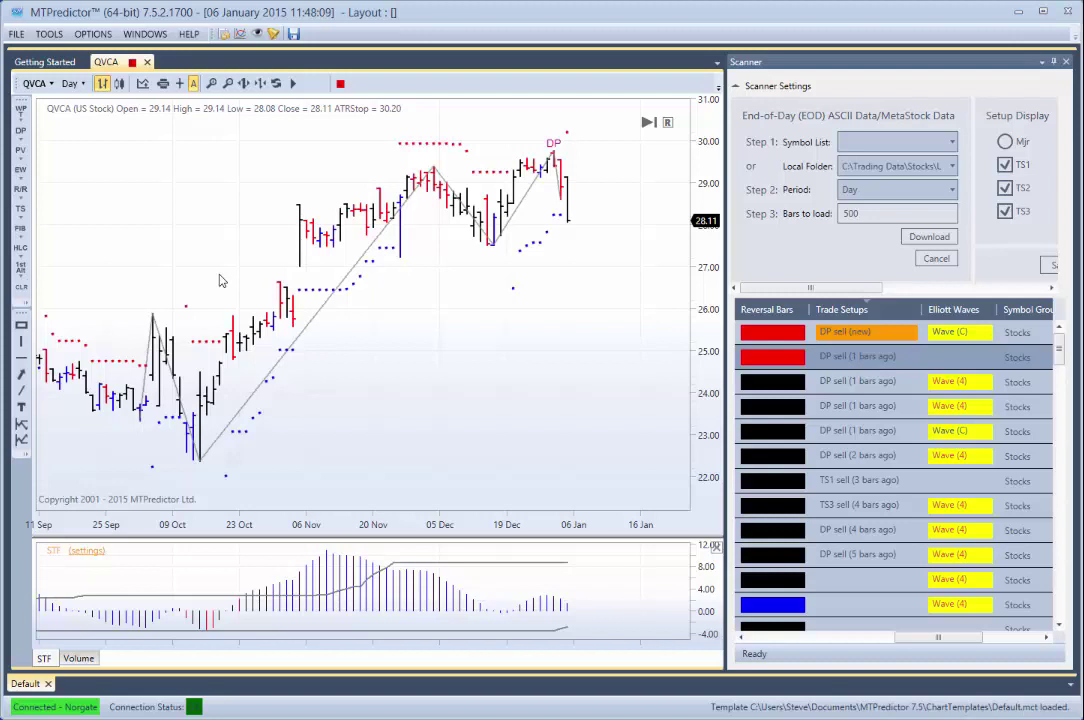
{"action": "left_click", "coordinate": [857, 369]}
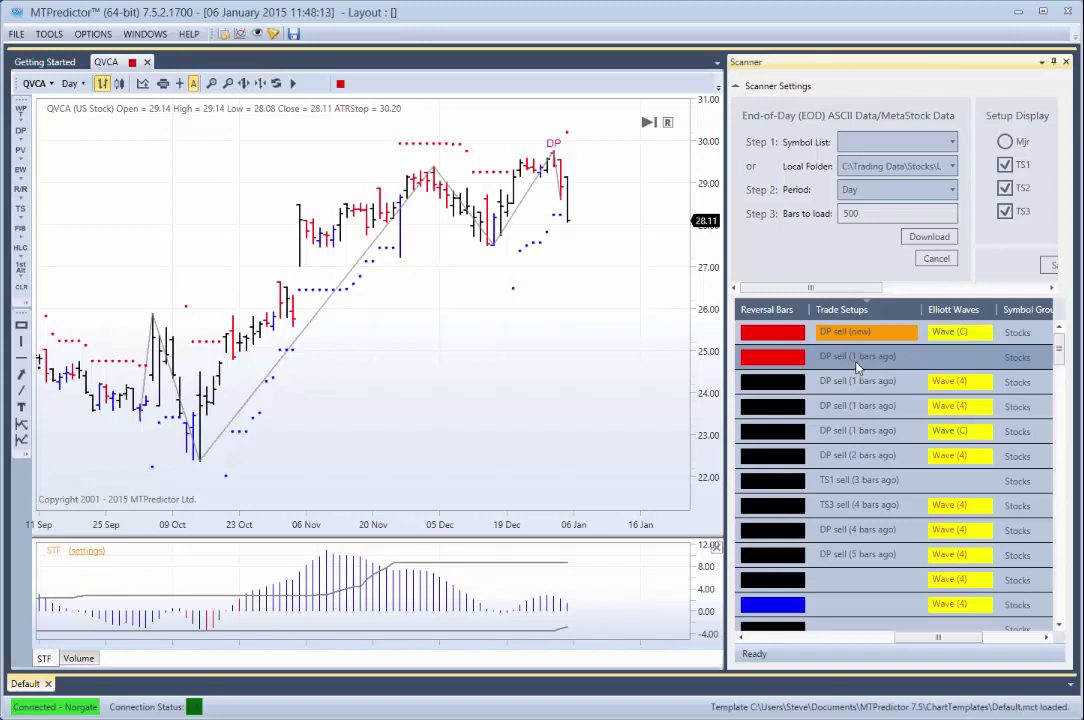
{"action": "key", "text": "Down"}
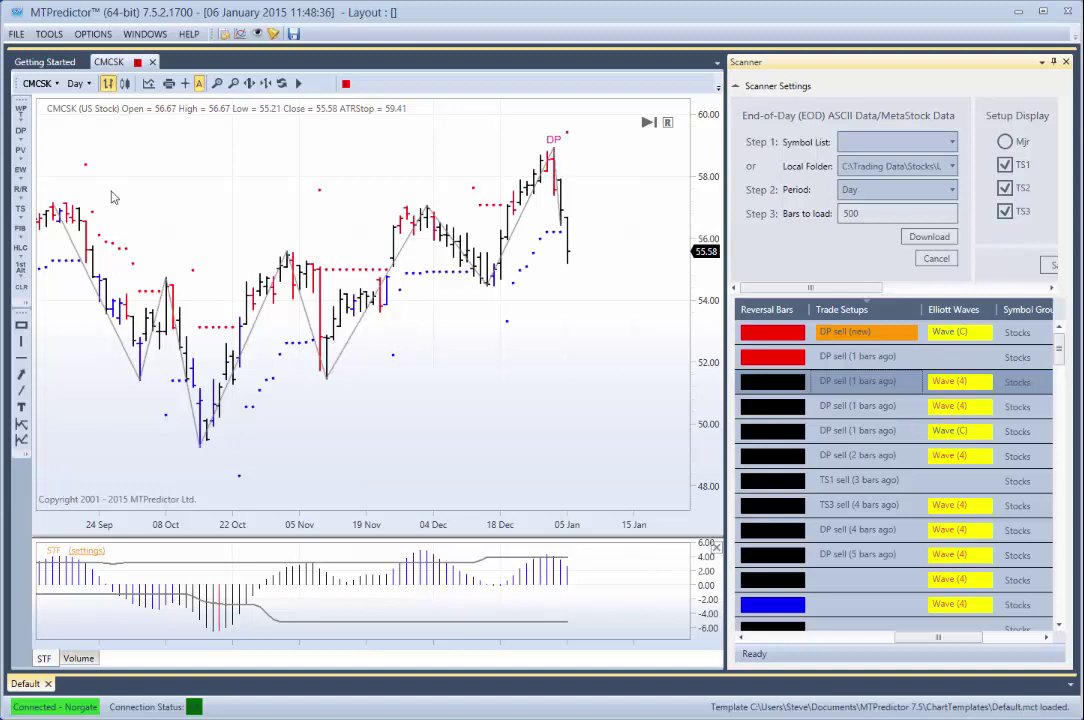
Step: Switch the CMCSK chart to the weekly period and bring its recent price bars into view
{"action": "left_click", "coordinate": [88, 88]}
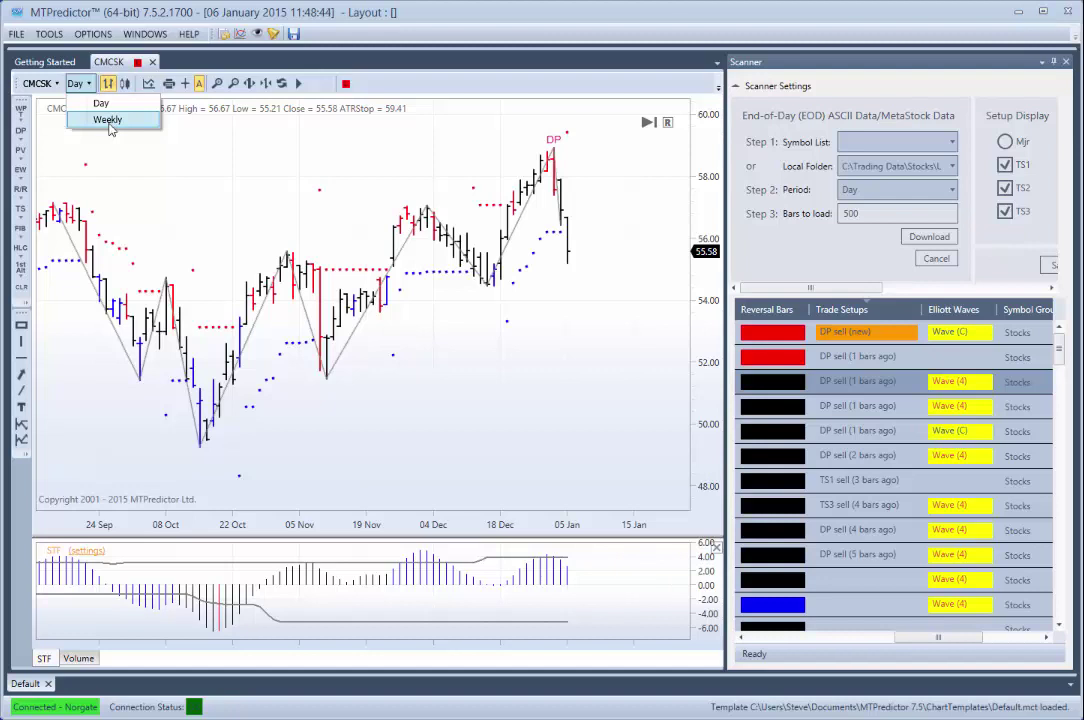
{"action": "left_click", "coordinate": [108, 120]}
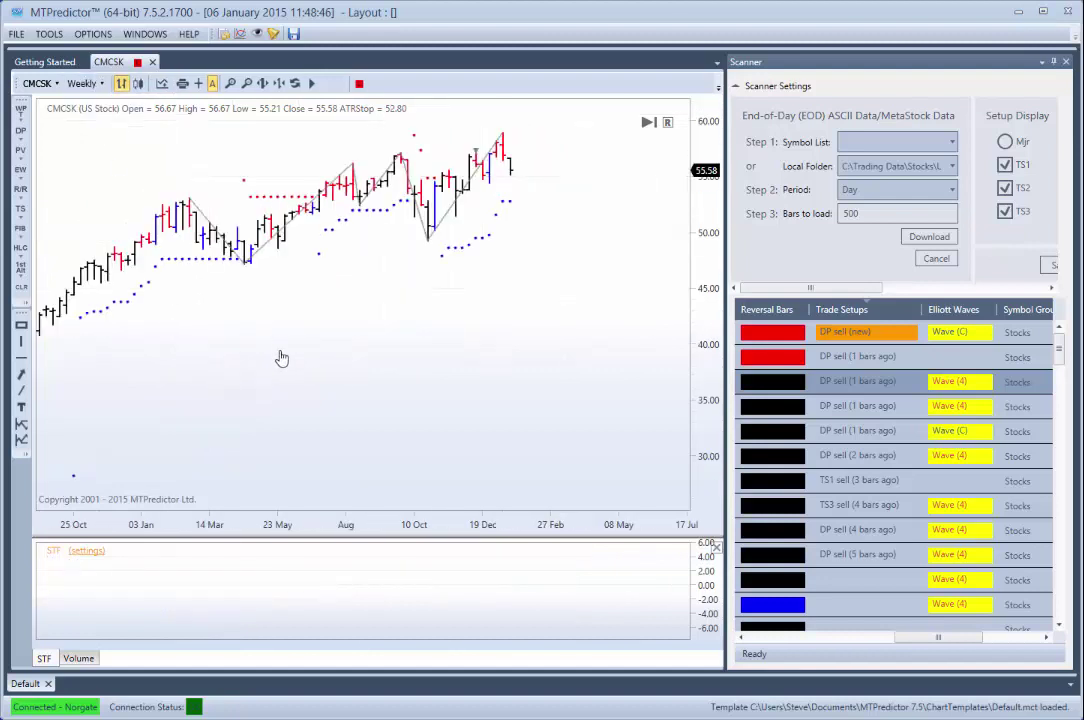
{"action": "left_click_drag", "start_coordinate": [279, 358], "coordinate": [218, 368]}
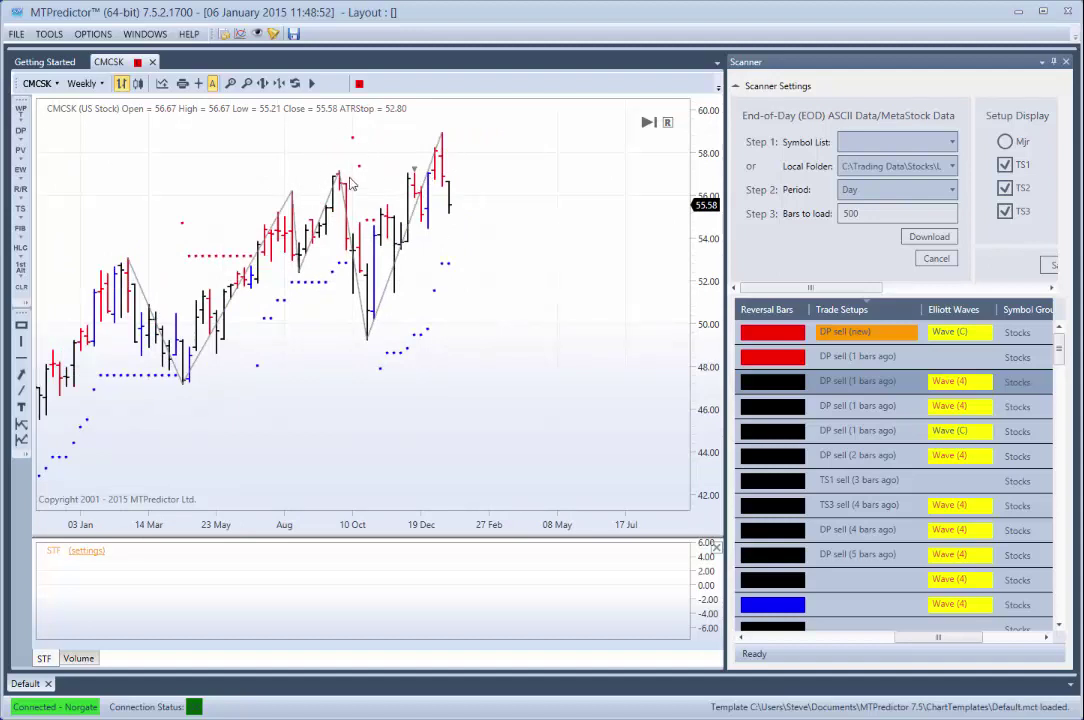
Step: Add a weekly Decision Point from the October swing high and shift its box over the latest December high
{"action": "right_click", "coordinate": [343, 188]}
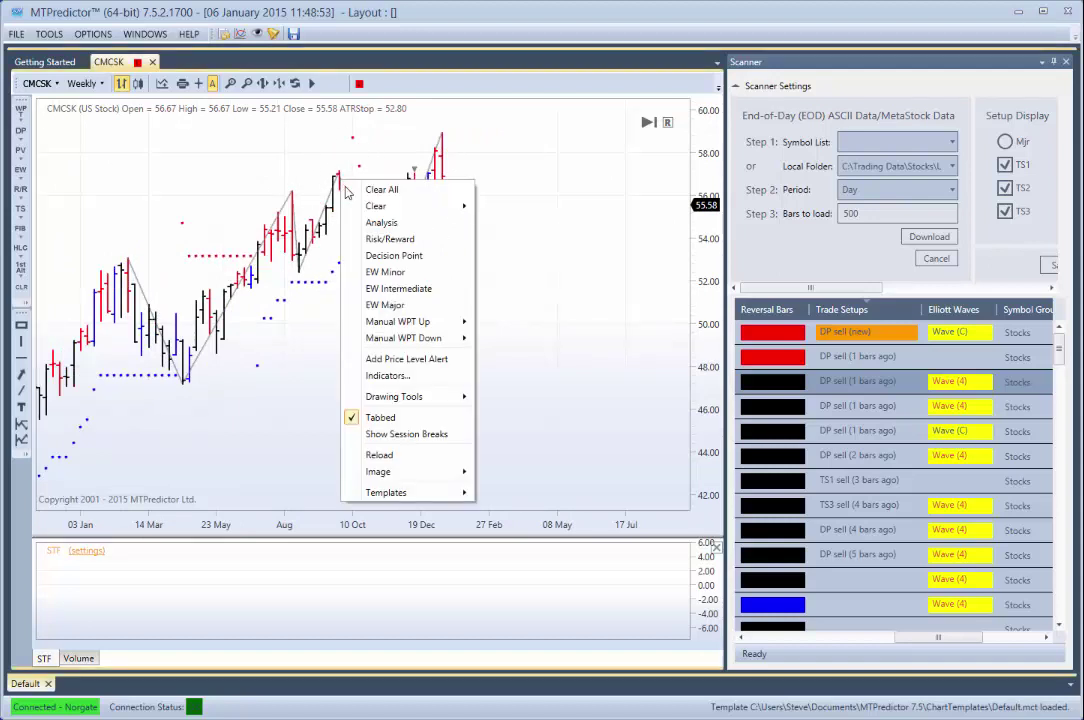
{"action": "left_click", "coordinate": [387, 254]}
{"action": "left_click_drag", "start_coordinate": [380, 137], "coordinate": [431, 137]}
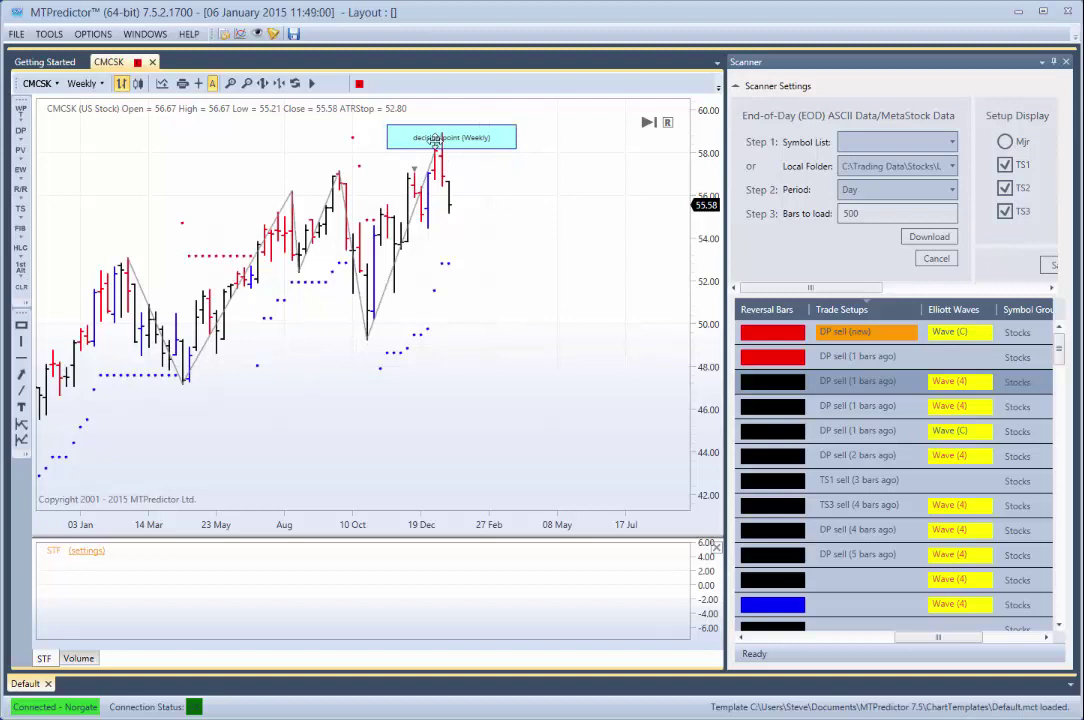
Step: Switch the CMCSK chart back to the daily period and show the recent price bars around the weekly decision point
{"action": "left_click", "coordinate": [84, 83]}
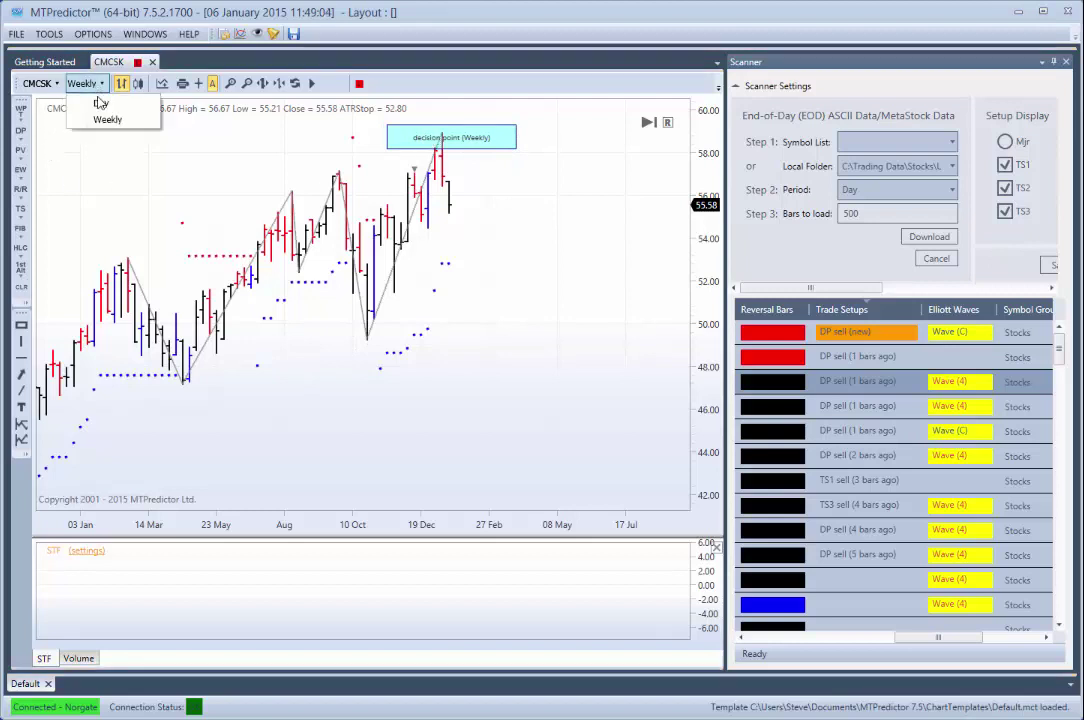
{"action": "left_click", "coordinate": [100, 104]}
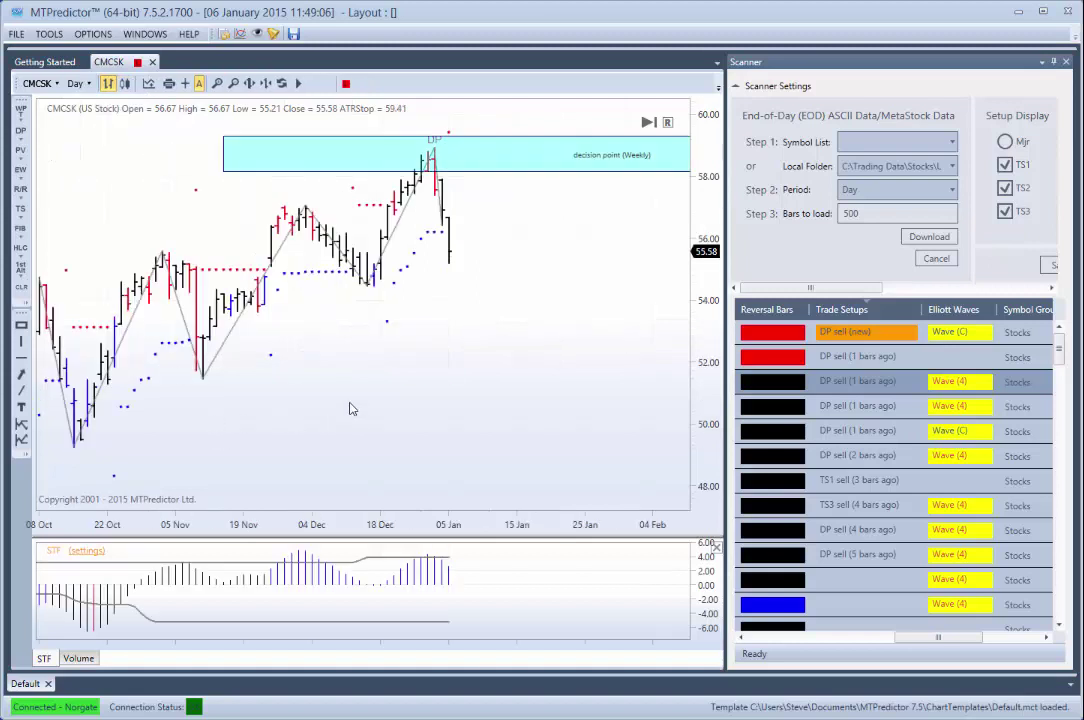
{"action": "left_click_drag", "start_coordinate": [376, 421], "coordinate": [448, 435]}
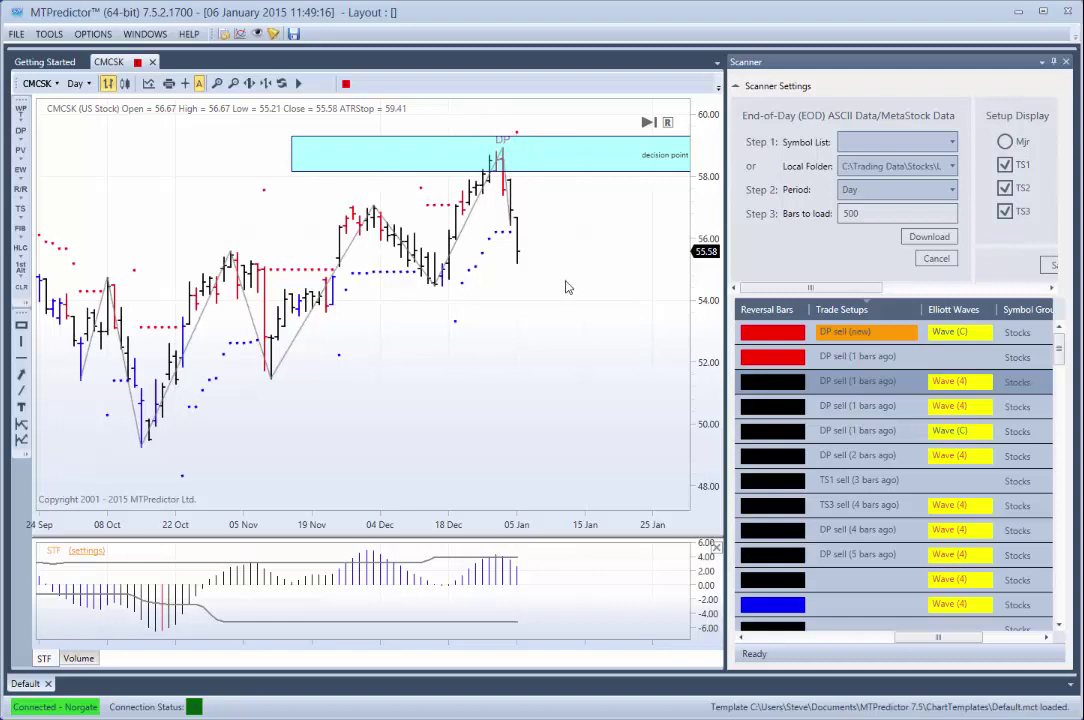
{"action": "left_click_drag", "start_coordinate": [566, 285], "coordinate": [500, 285]}
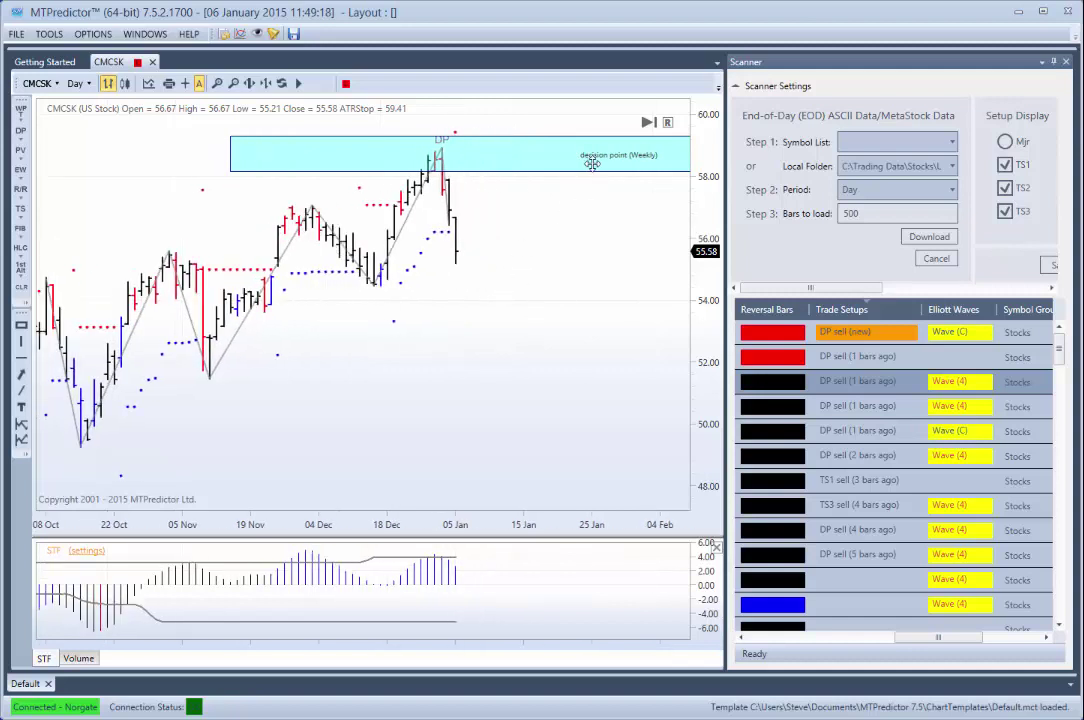
Step: Run Analysis and the EW Intermediate wave count on the reversal bar right after CMCSK's DP high
{"action": "right_click", "coordinate": [443, 182]}
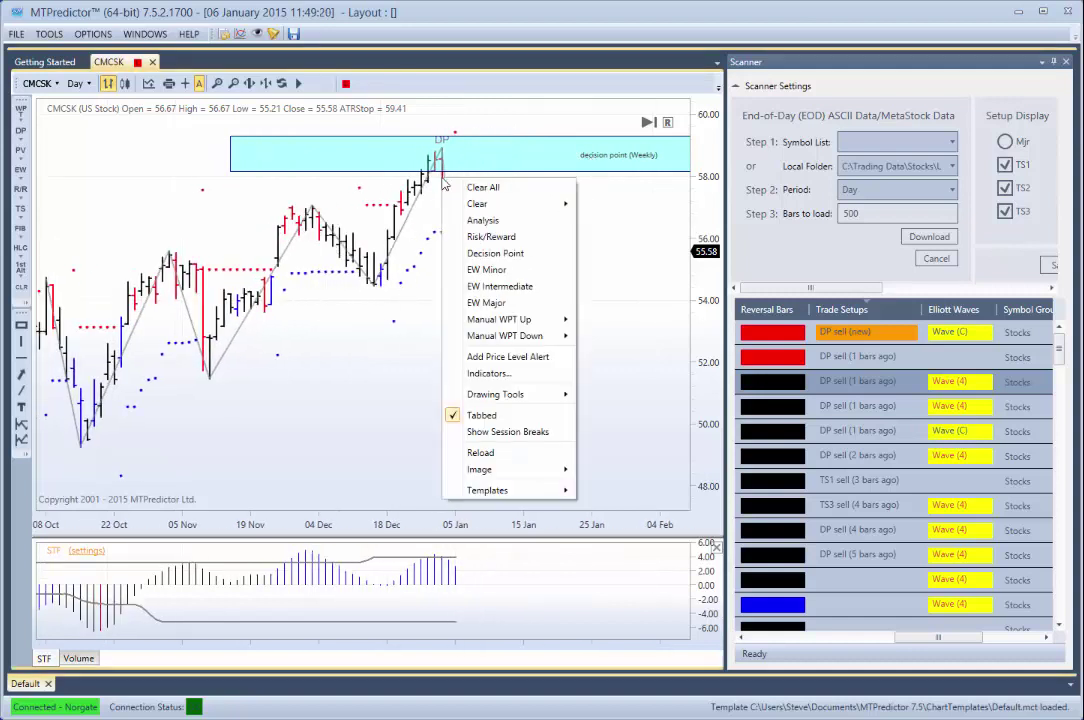
{"action": "left_click", "coordinate": [477, 221]}
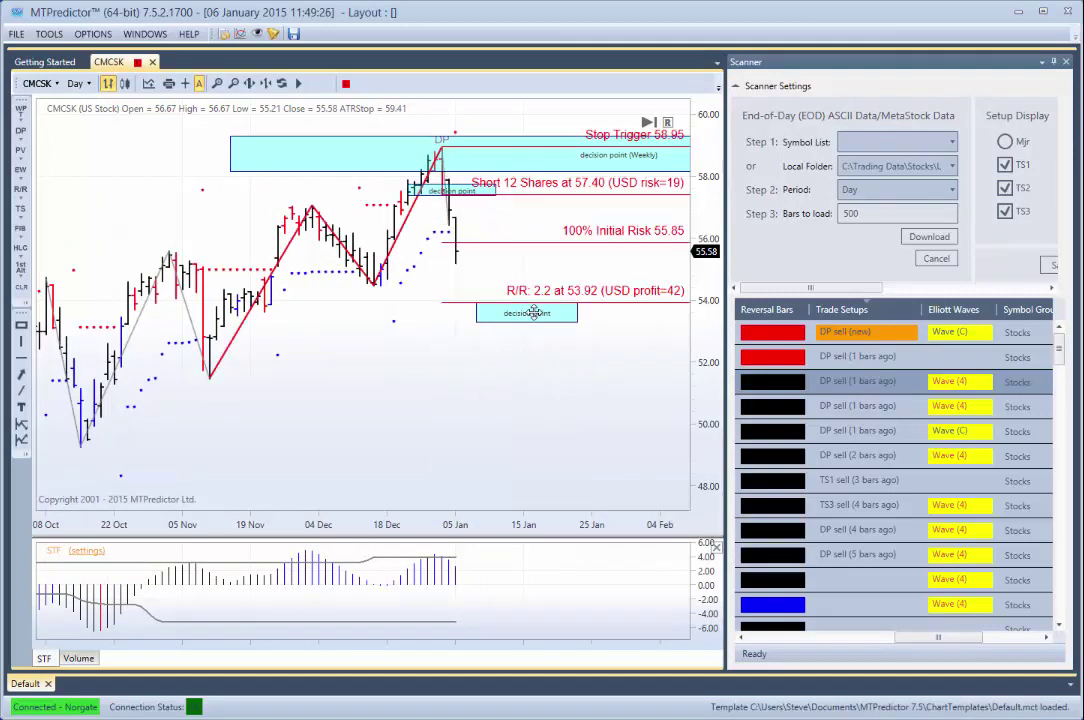
{"action": "scroll", "coordinate": [302, 414], "scroll_direction": "down", "scroll_amount": 3}
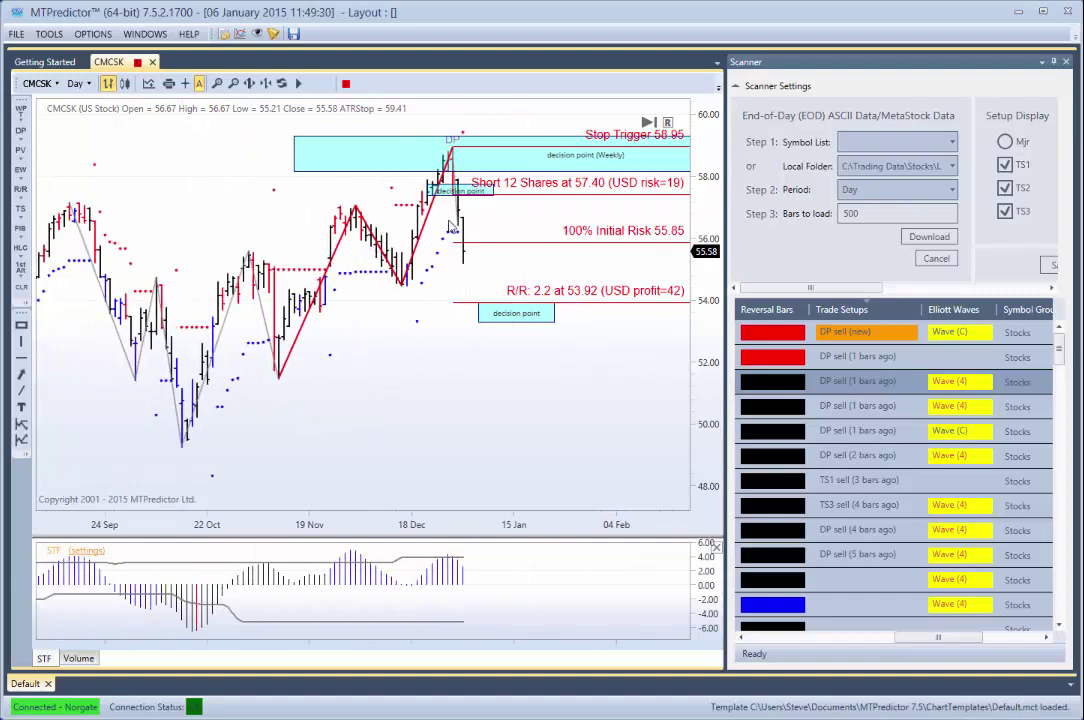
{"action": "right_click", "coordinate": [450, 183]}
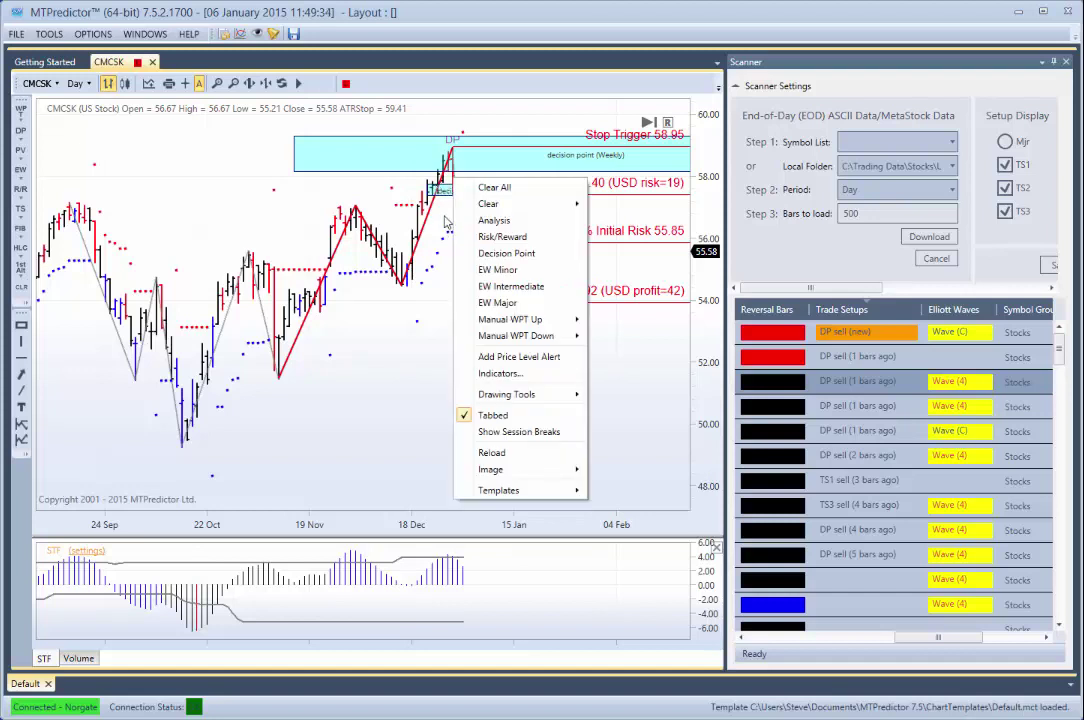
{"action": "left_click", "coordinate": [508, 286]}
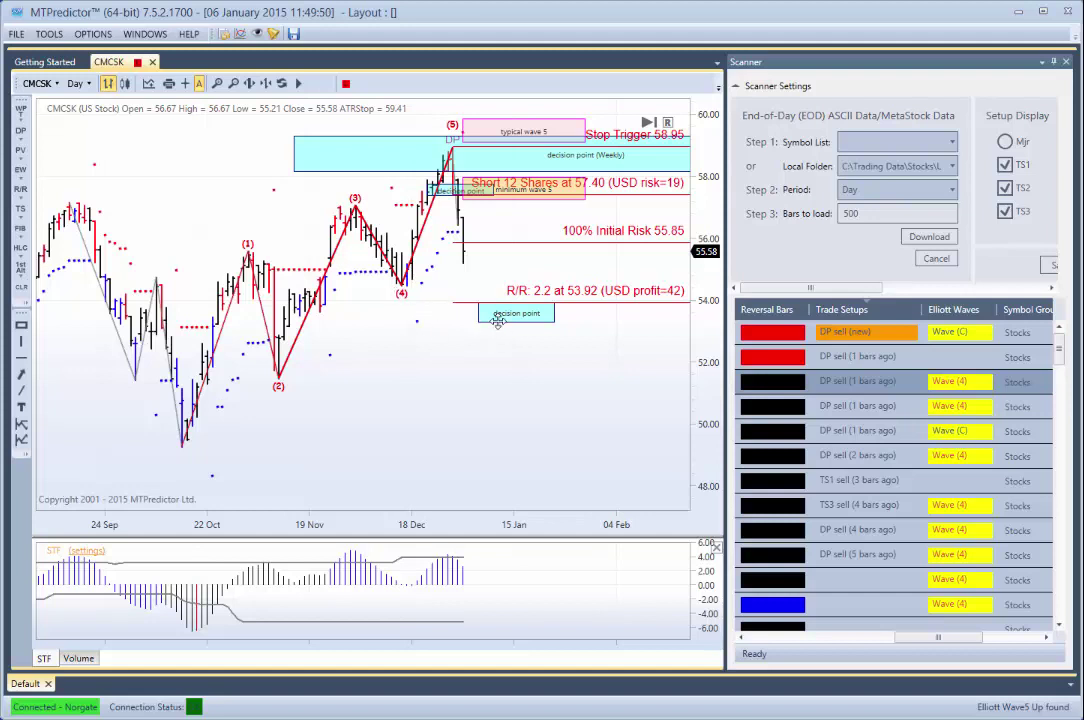
Step: Add a daily Decision Point from CMCSK's October low and lower the profit target to its upper edge, at 48.16
{"action": "right_click", "coordinate": [181, 454]}
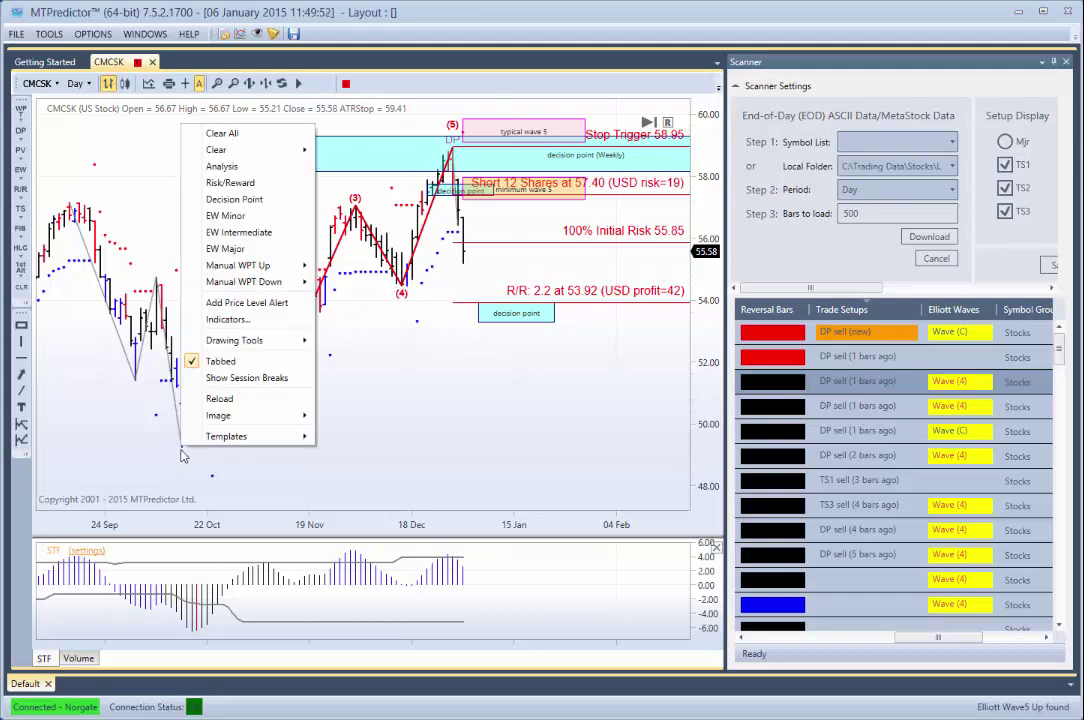
{"action": "left_click", "coordinate": [247, 202]}
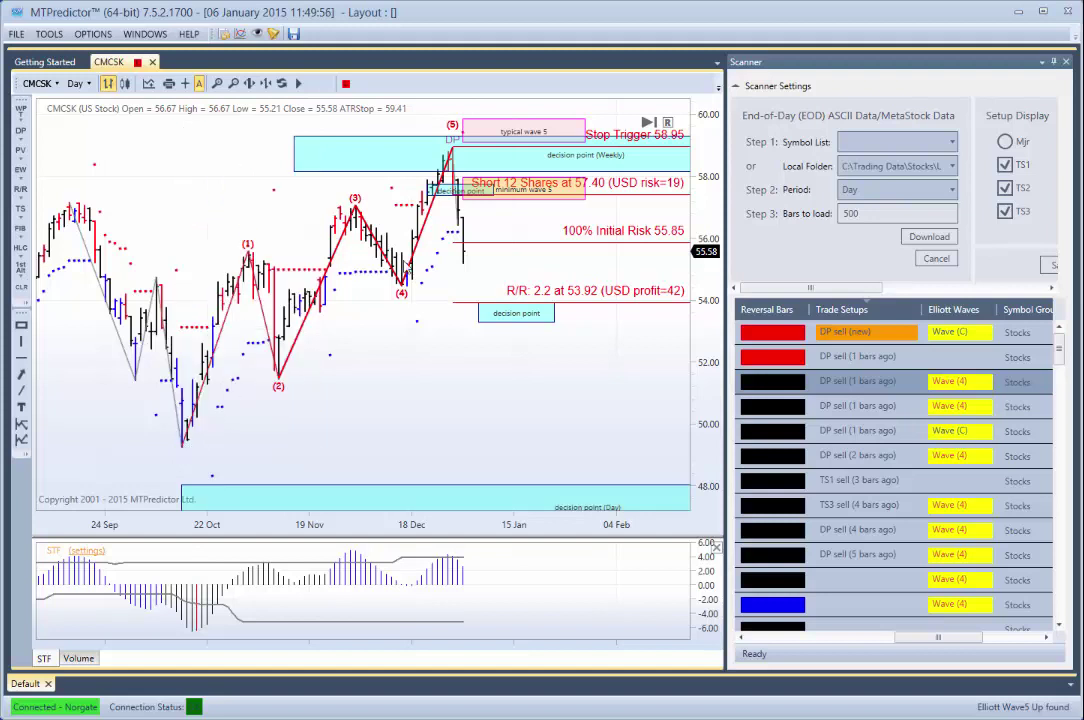
{"action": "left_click_drag", "start_coordinate": [698, 466], "coordinate": [520, 430]}
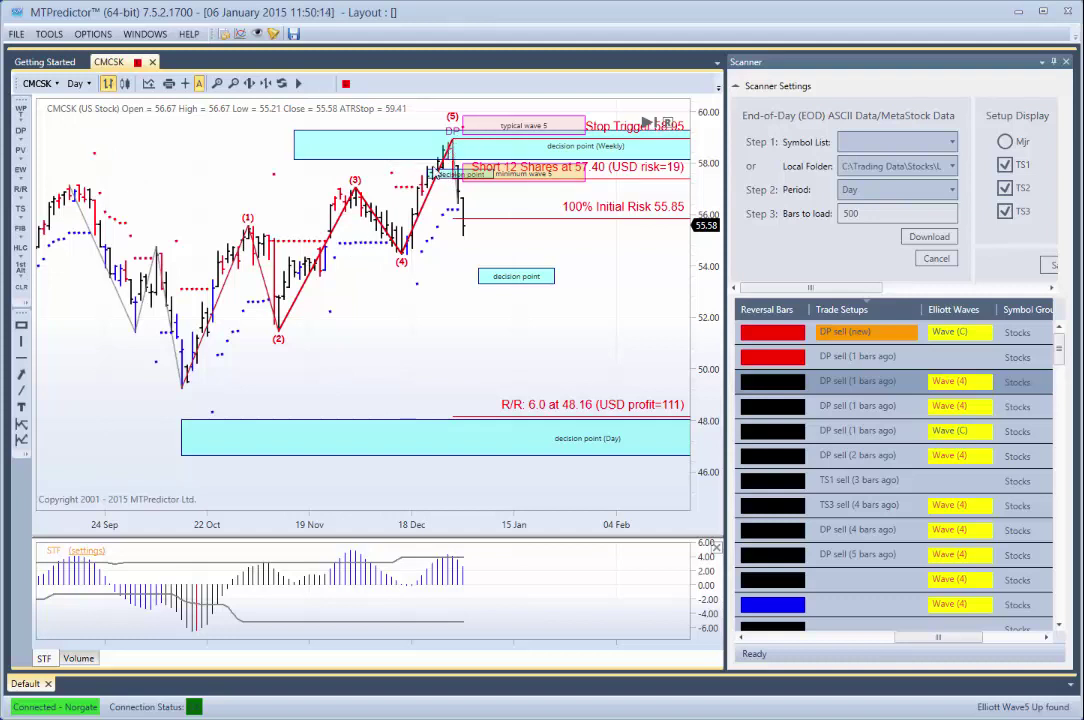
Step: Load MYL from the TS1 sell row of the scan results and switch its chart to the weekly period
{"action": "left_click", "coordinate": [840, 487]}
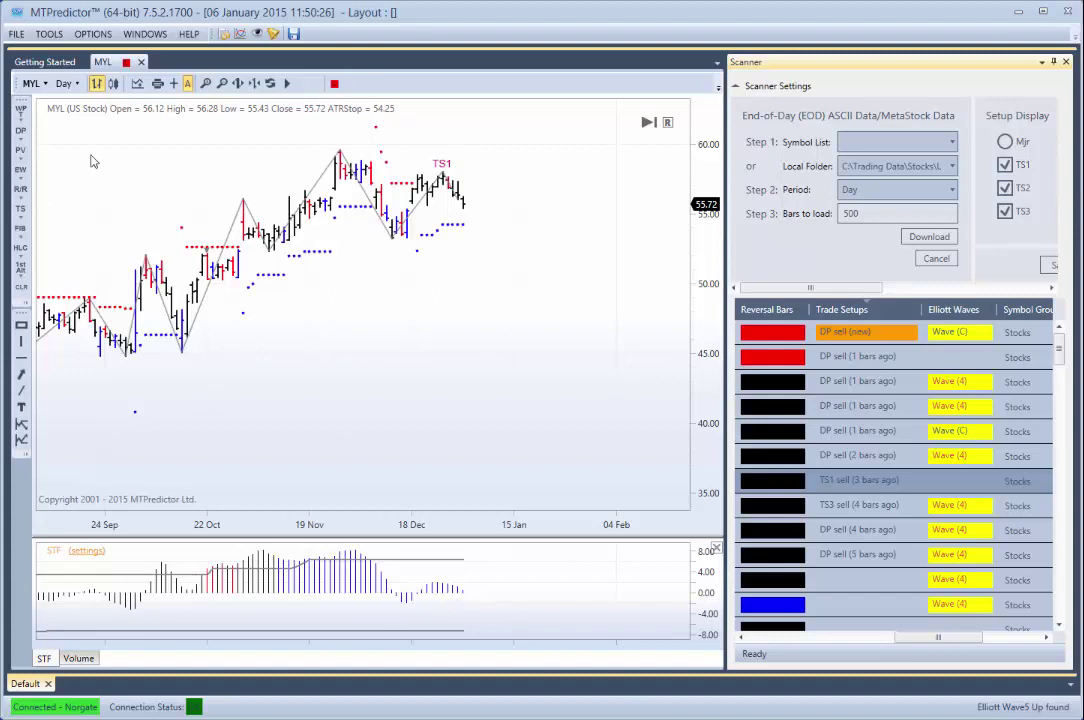
{"action": "left_click", "coordinate": [67, 84]}
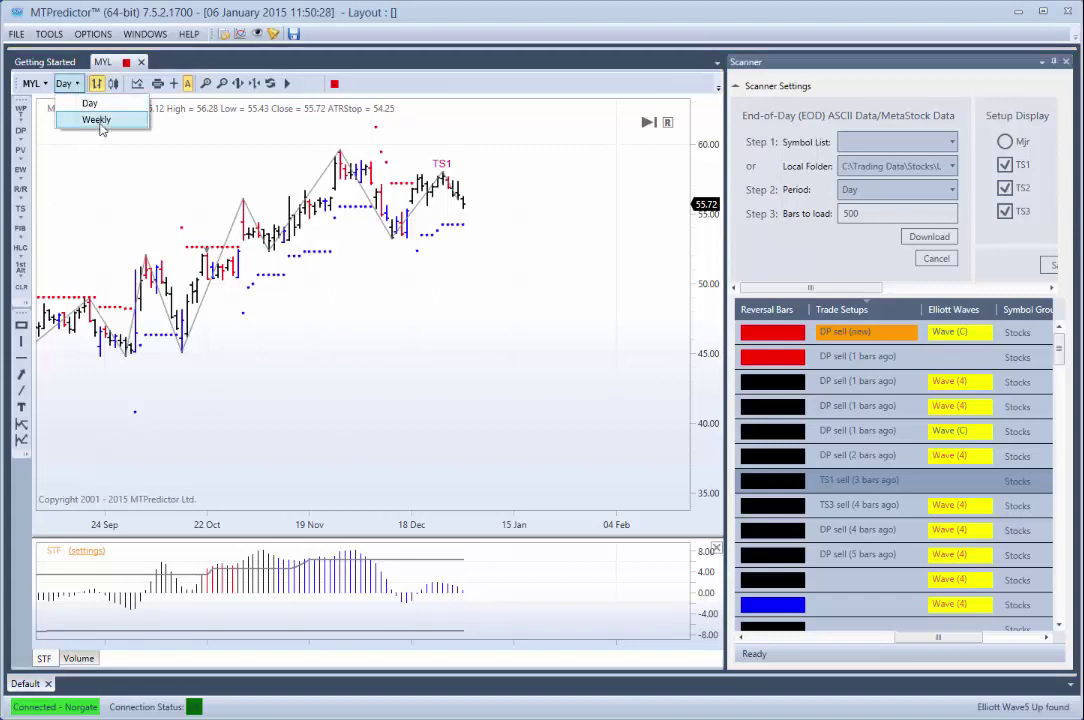
{"action": "left_click", "coordinate": [94, 119]}
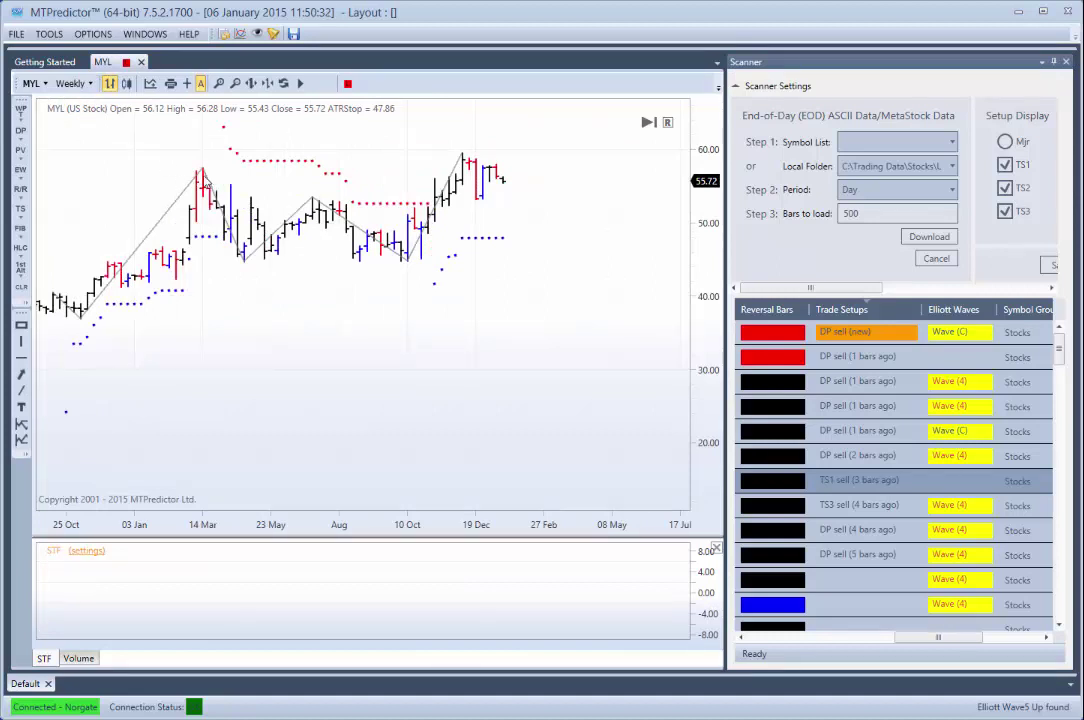
Step: Add a weekly Decision Point from MYL's March swing high and return the chart to the daily period
{"action": "right_click", "coordinate": [206, 186]}
{"action": "left_click", "coordinate": [213, 215]}
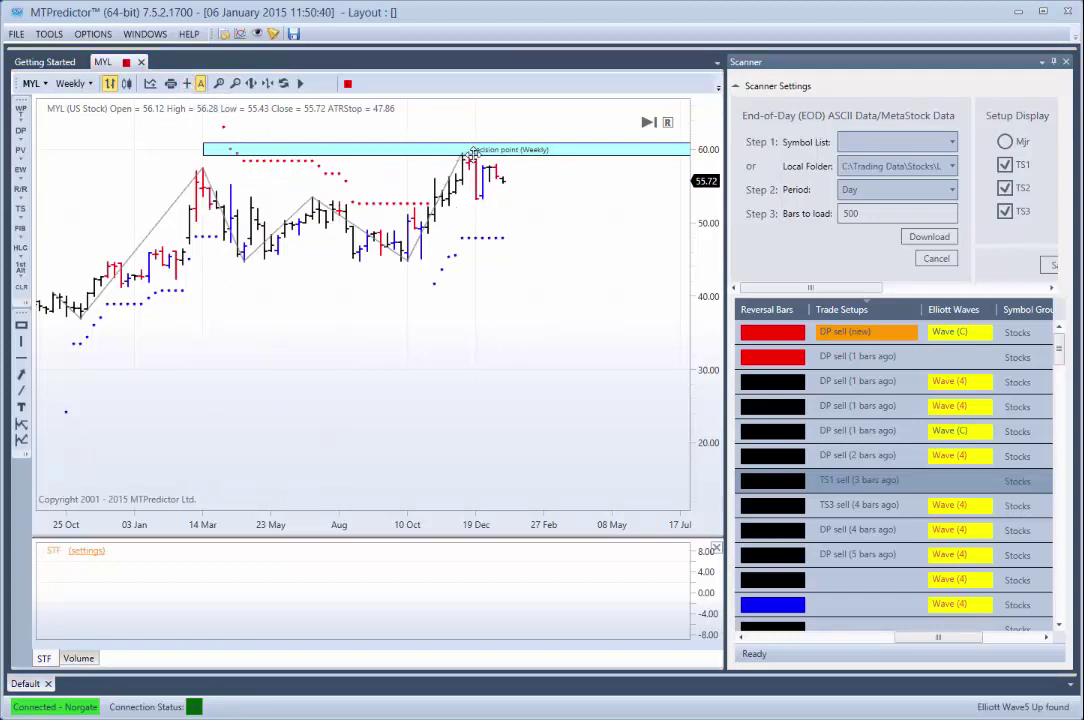
{"action": "left_click", "coordinate": [86, 85]}
{"action": "left_click", "coordinate": [89, 104]}
{"action": "left_click_drag", "start_coordinate": [414, 410], "coordinate": [290, 418]}
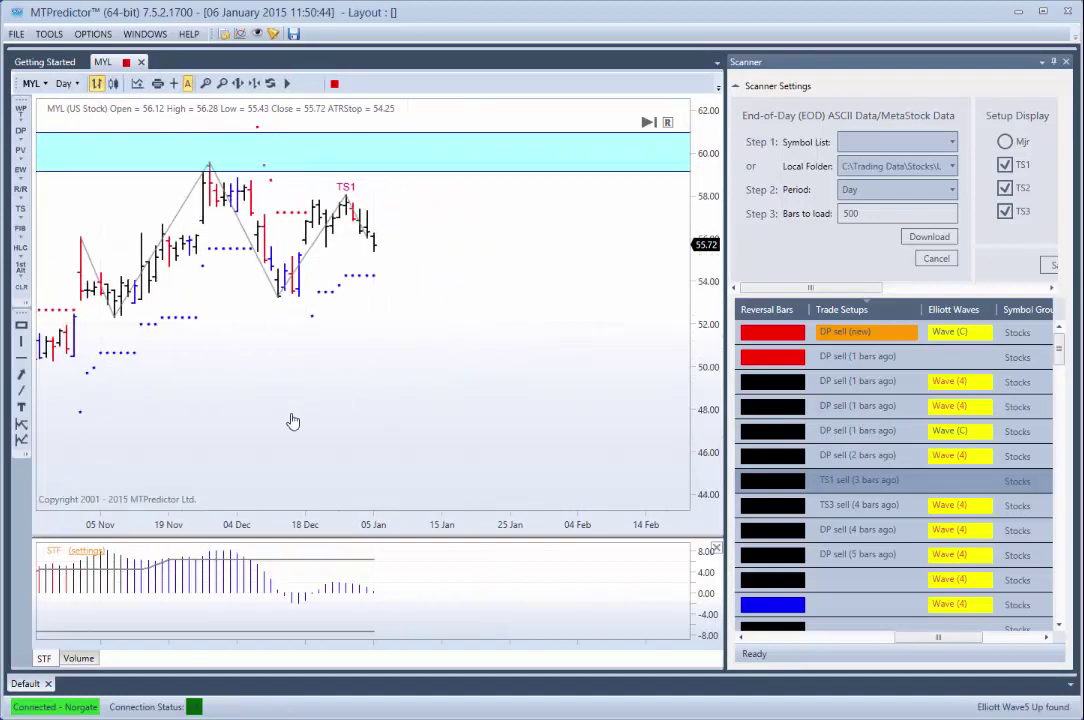
Step: With the crosshair shown, run Analysis on MYL's 30 December 2014 bar and lower the profit target to the typical wave 3 zone, at 48.39
{"action": "left_click", "coordinate": [173, 83]}
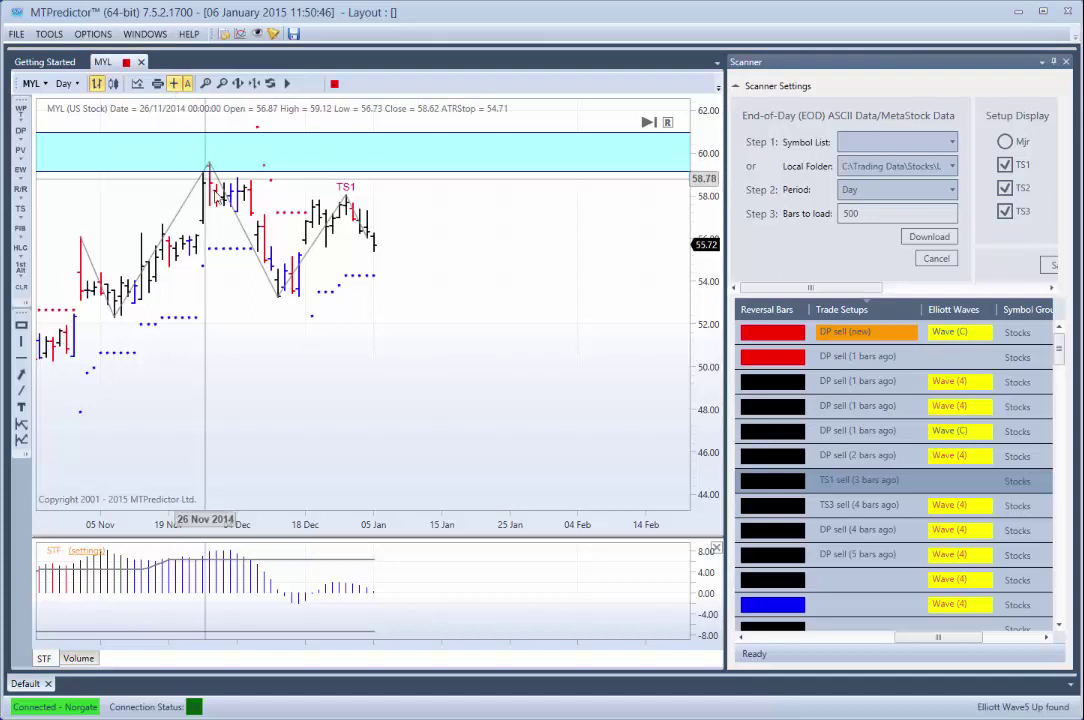
{"action": "right_click", "coordinate": [355, 225]}
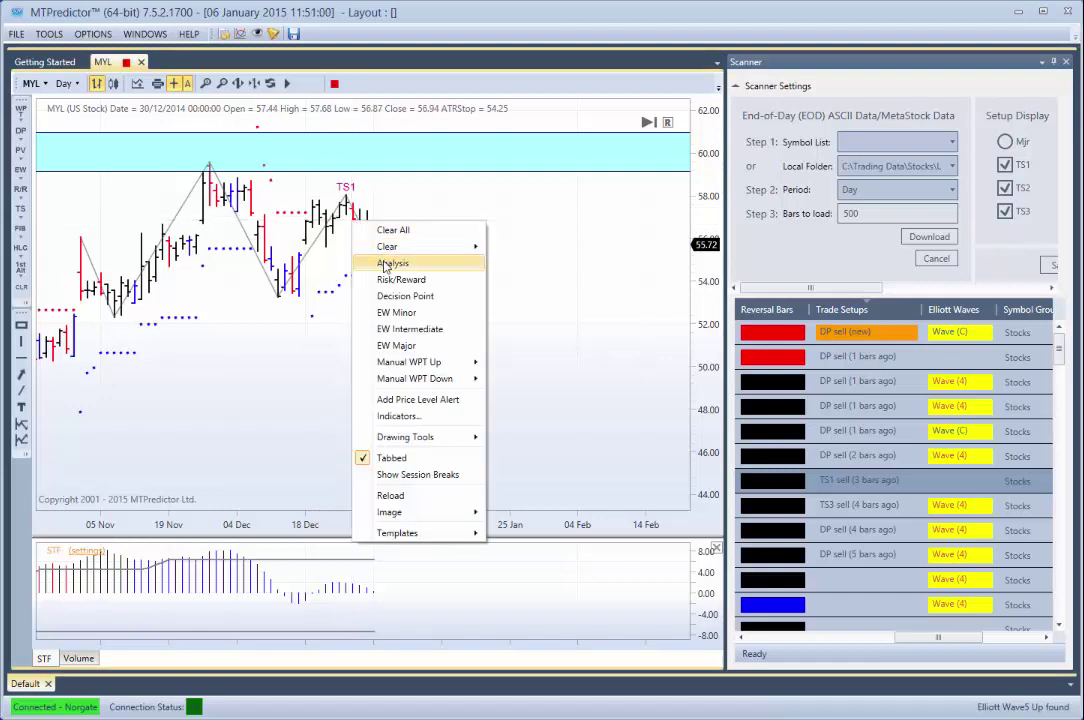
{"action": "left_click", "coordinate": [392, 261]}
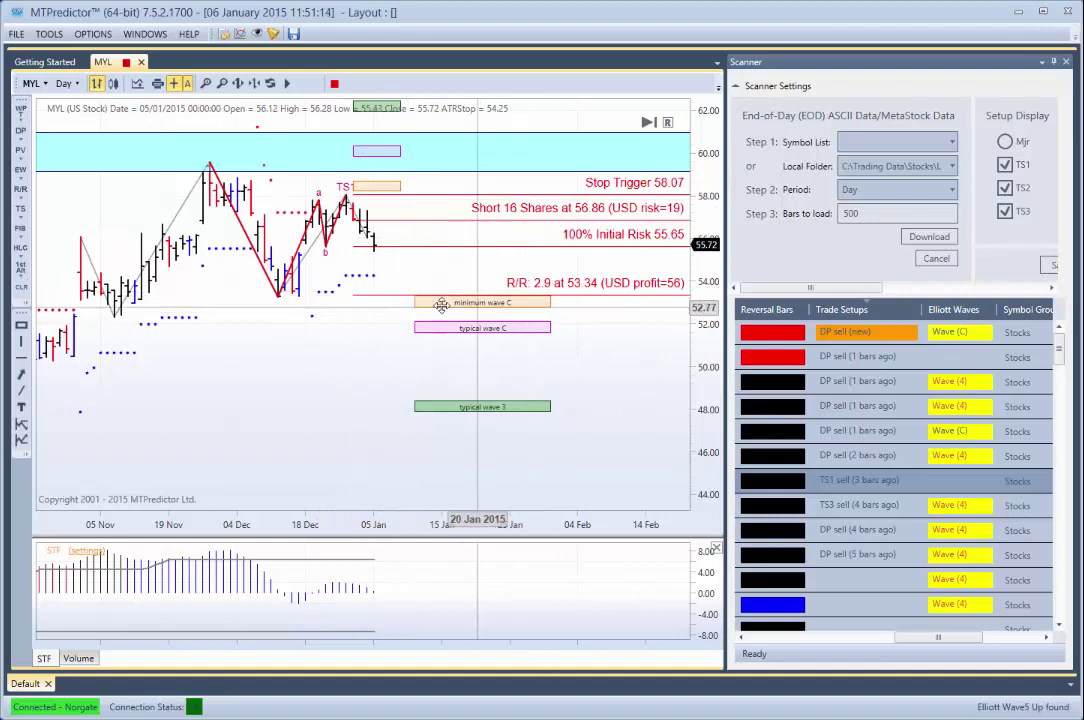
{"action": "left_click_drag", "start_coordinate": [427, 301], "coordinate": [399, 404]}
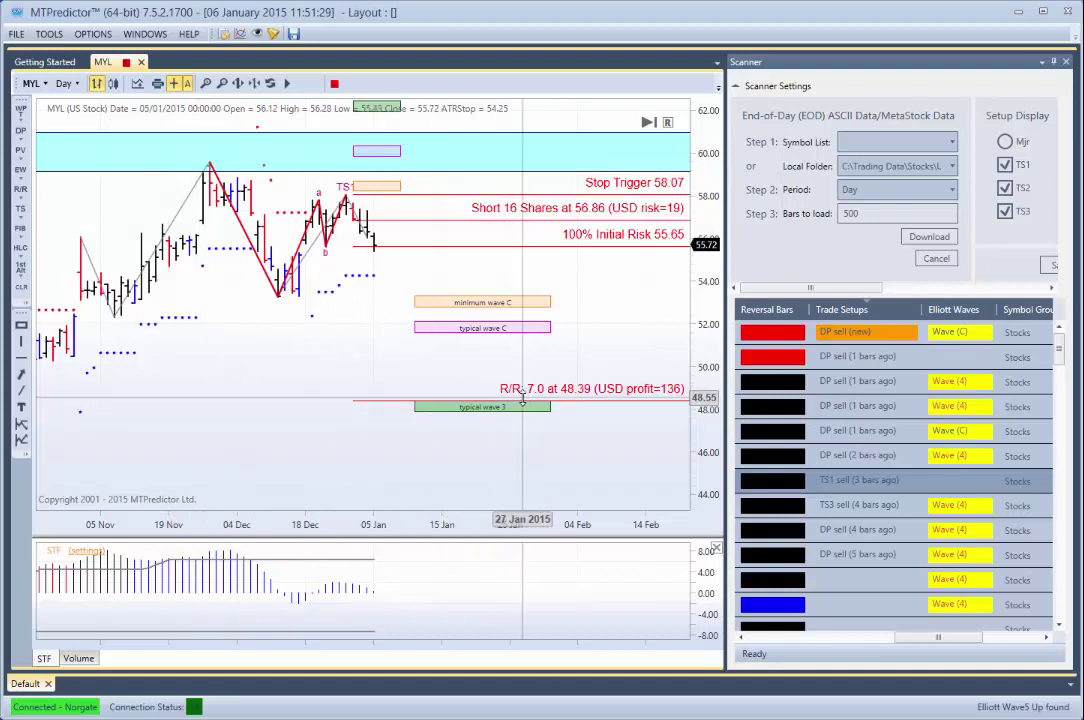
Step: Switch MYL to the weekly period, add a Decision Point from the October low, and shift its box to begin around mid-December
{"action": "left_click", "coordinate": [64, 83]}
{"action": "left_click", "coordinate": [96, 120]}
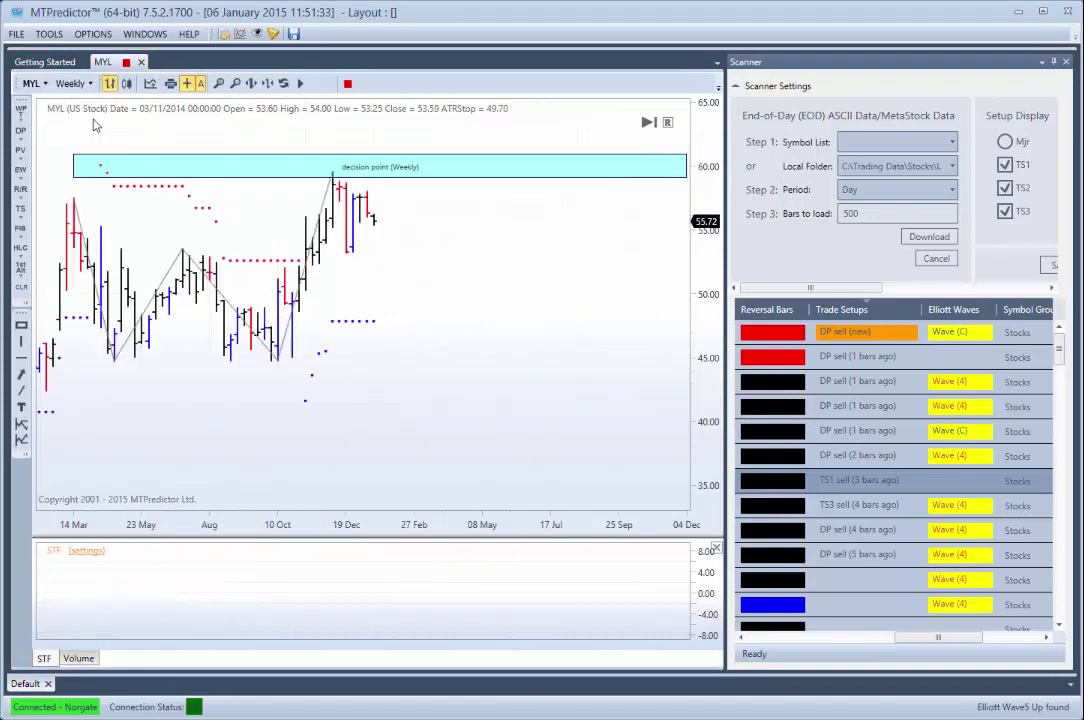
{"action": "right_click", "coordinate": [280, 375]}
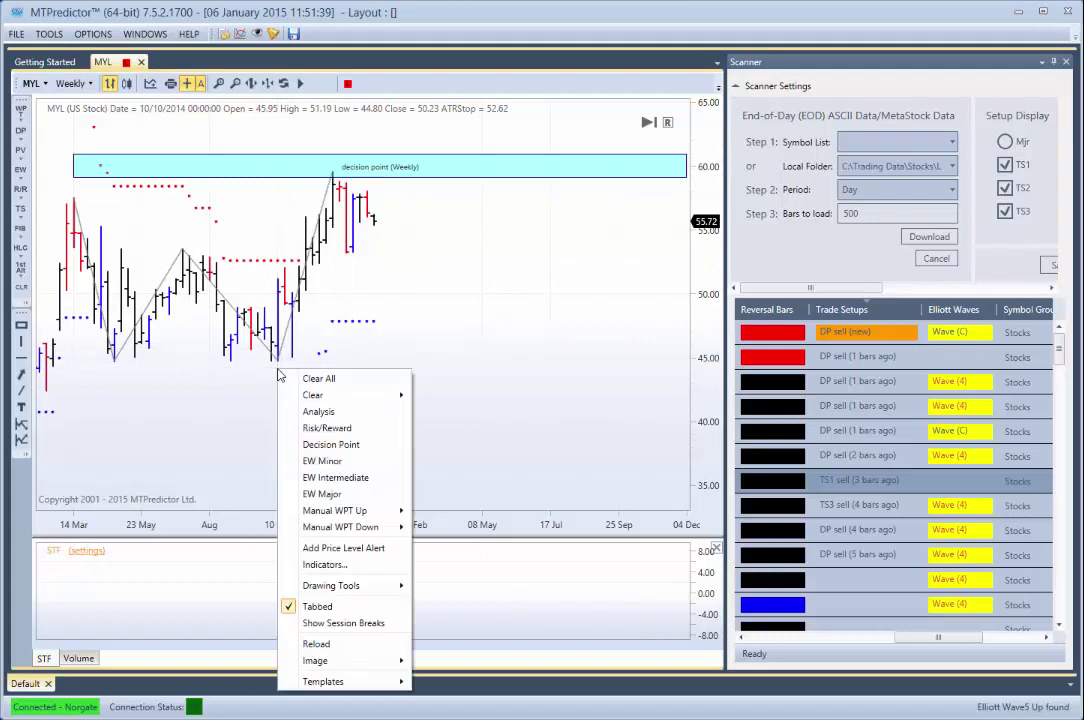
{"action": "left_click", "coordinate": [331, 444]}
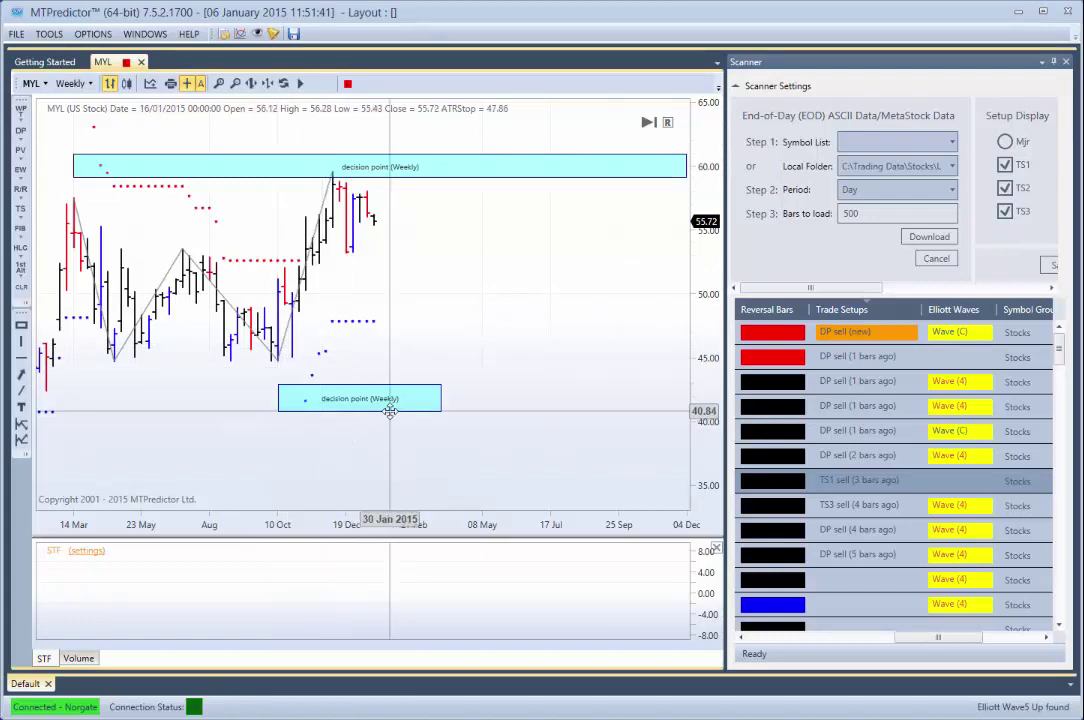
{"action": "left_click_drag", "start_coordinate": [390, 411], "coordinate": [451, 411]}
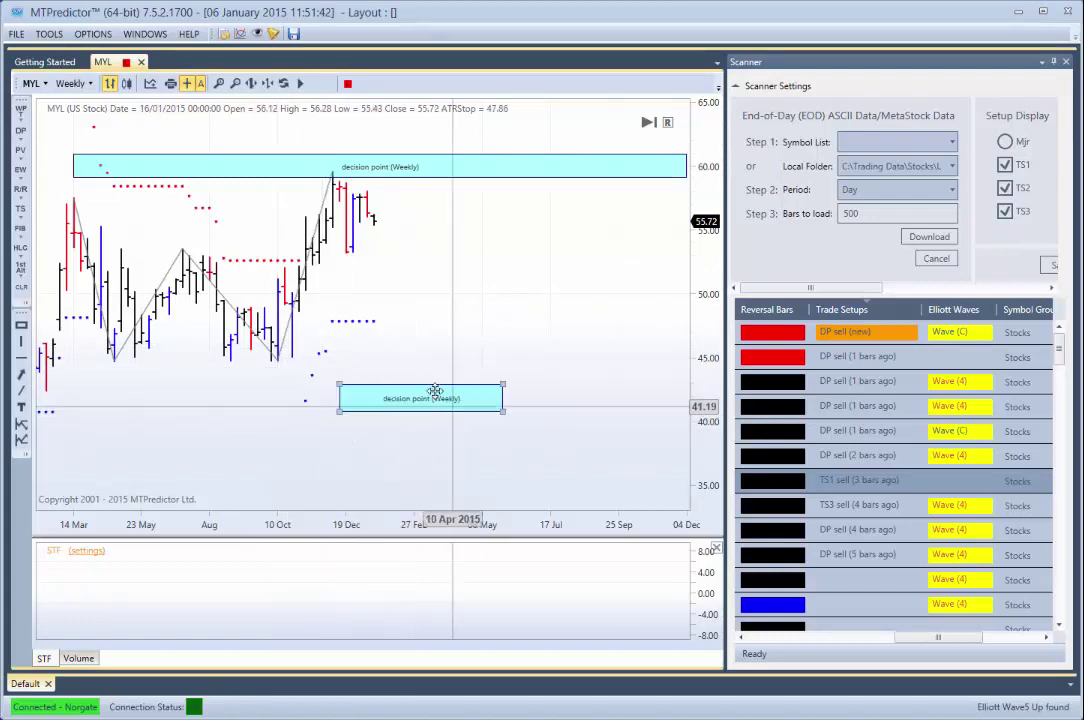
Step: Return MYL to the daily period and lower the profit target to just above the weekly decision point, at 43.19
{"action": "left_click", "coordinate": [87, 88]}
{"action": "left_click", "coordinate": [87, 102]}
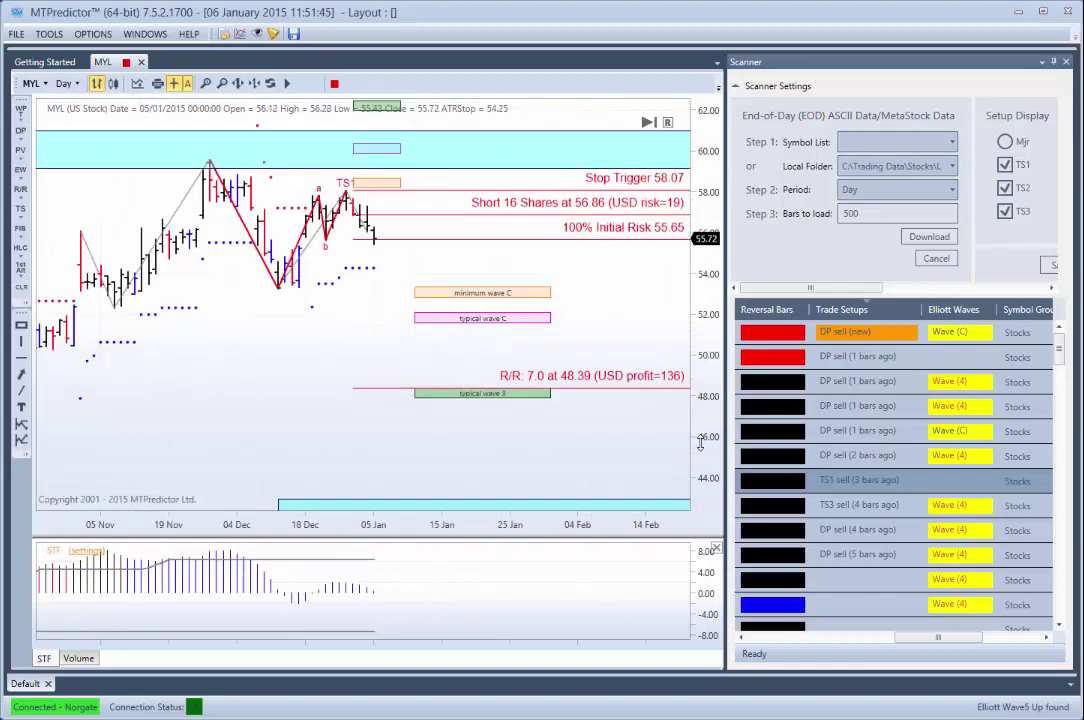
{"action": "left_click_drag", "start_coordinate": [700, 447], "coordinate": [700, 500]}
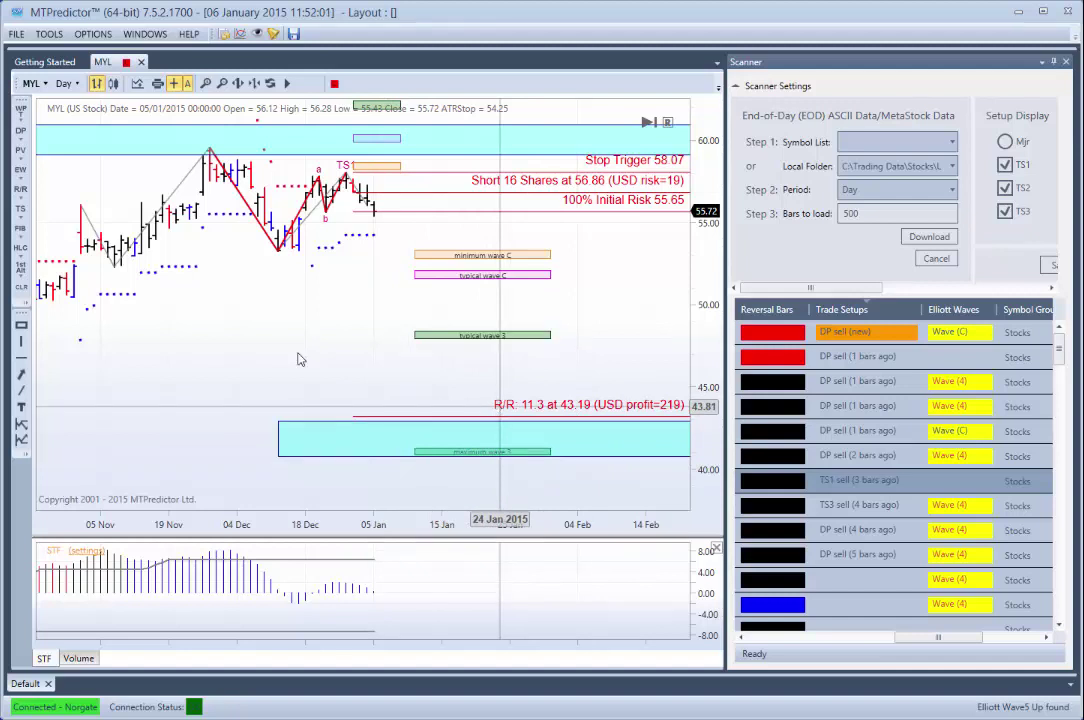
{"action": "left_click", "coordinate": [499, 405]}
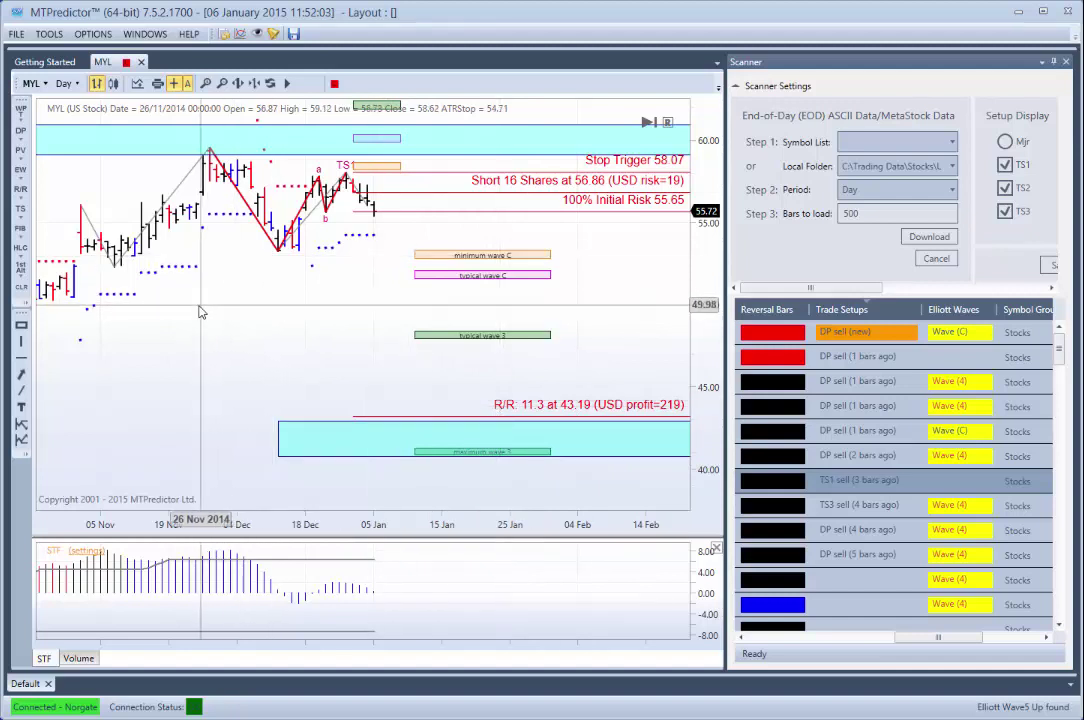
{"action": "left_click", "coordinate": [668, 122]}
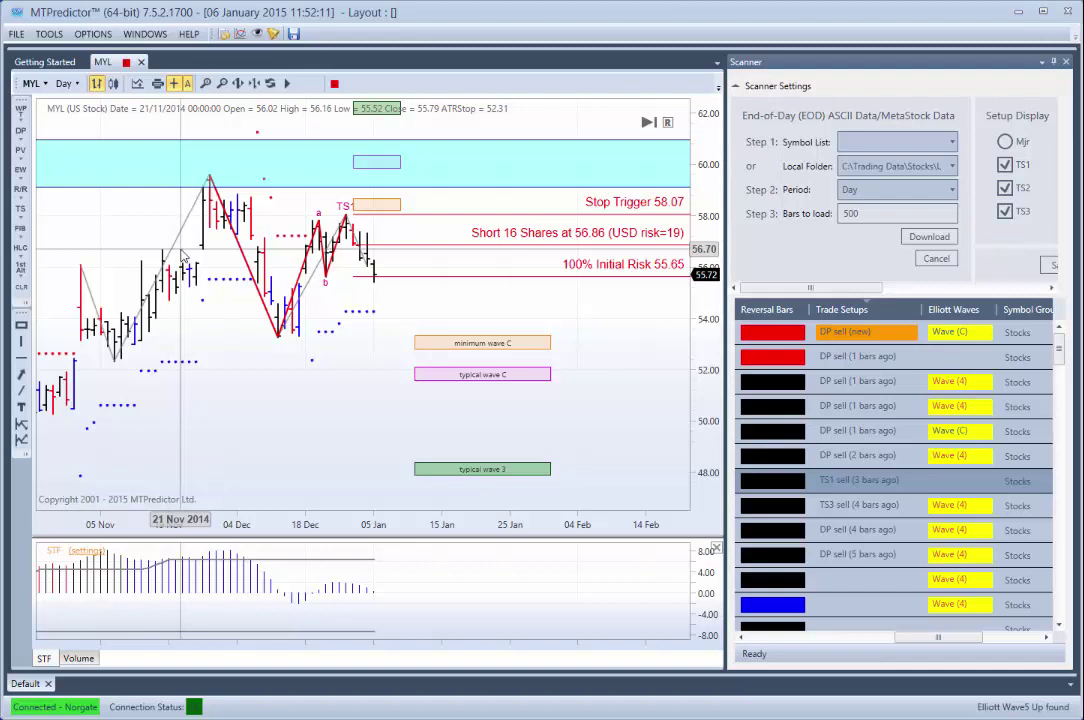
{"action": "left_click", "coordinate": [21, 424]}
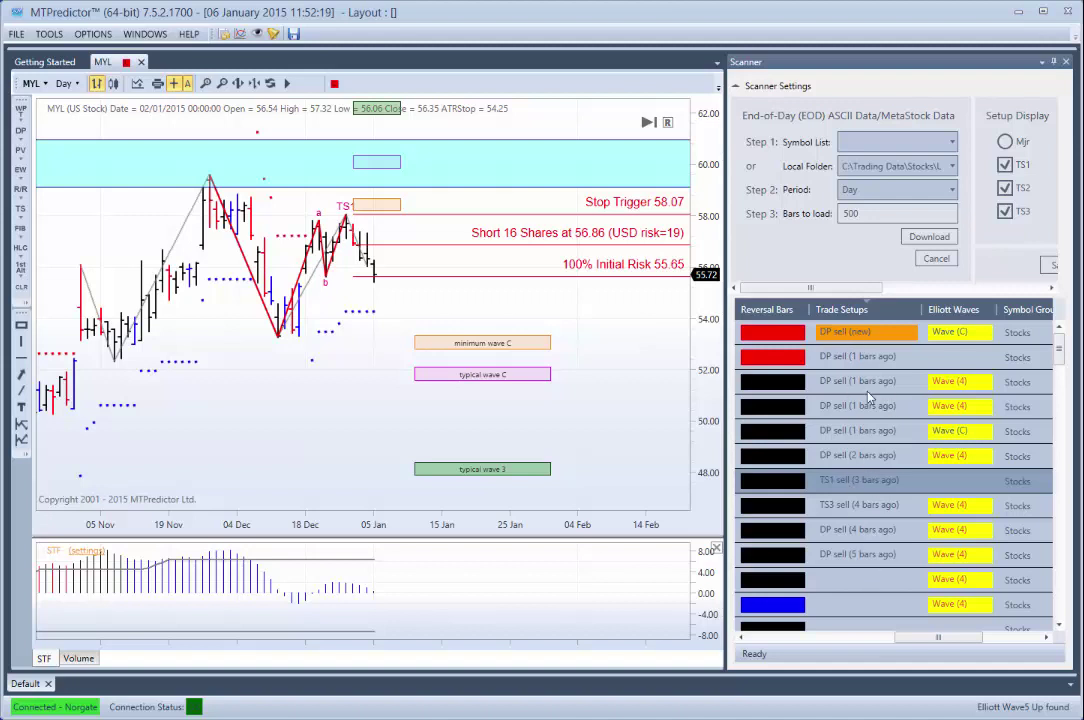
Step: Step through the DP sell (1 bars ago) scan rows from QVCA to CMCSA and back to CMCSK
{"action": "left_click", "coordinate": [850, 362]}
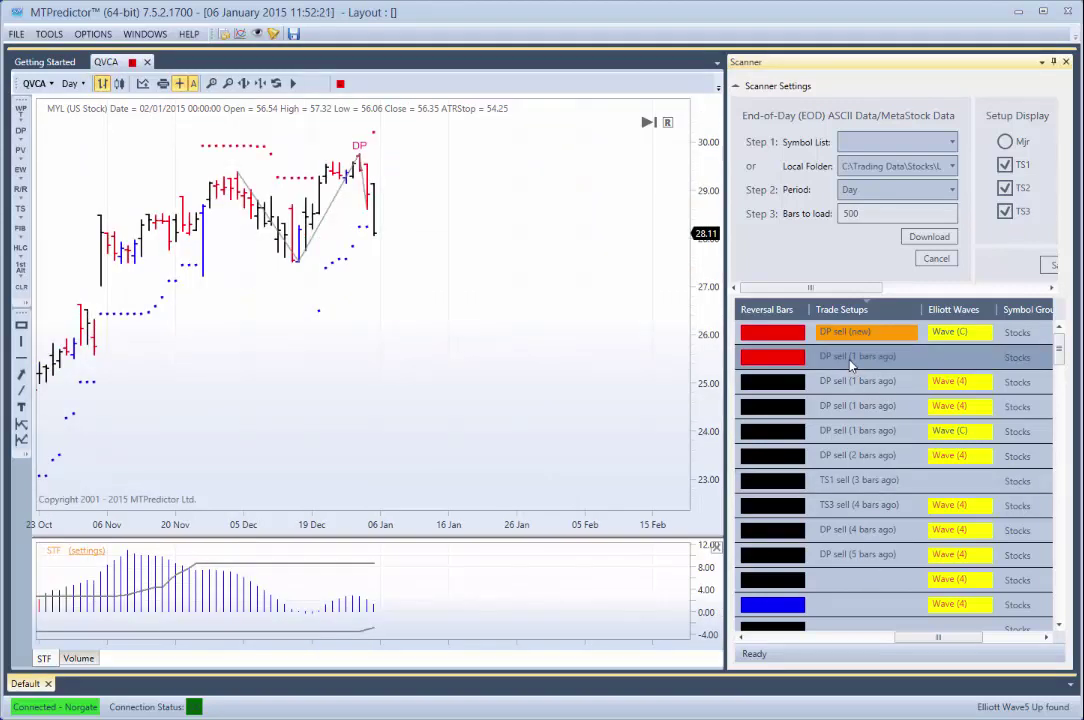
{"action": "key", "text": "Down"}
{"action": "key", "text": "Down"}
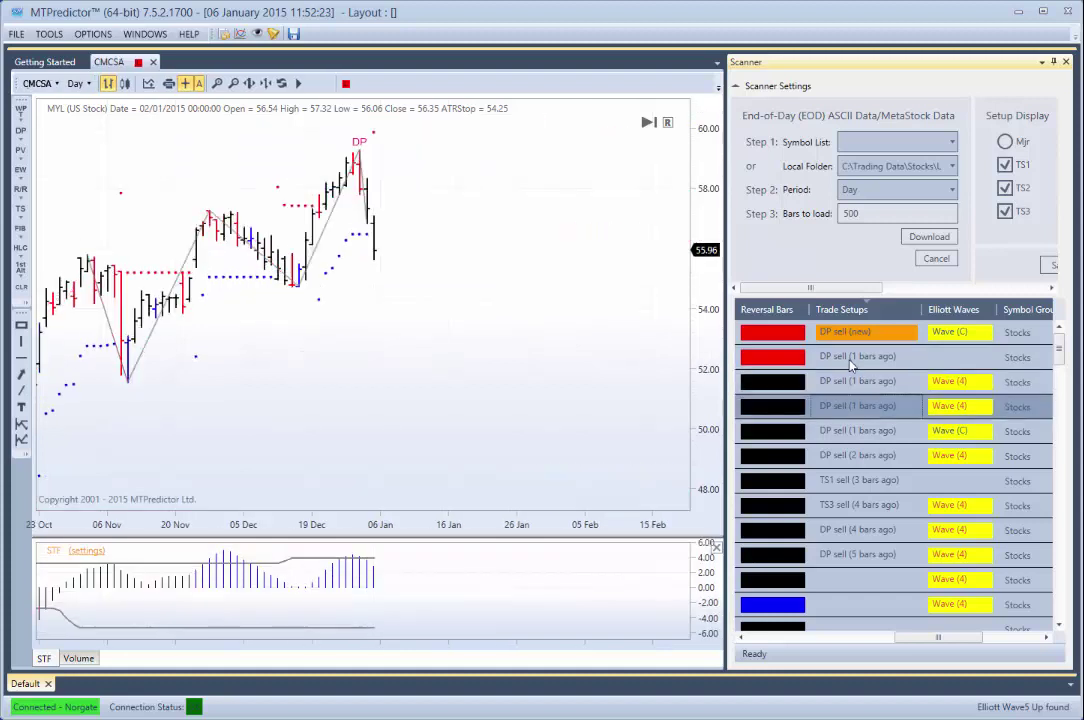
{"action": "key", "text": "Up"}
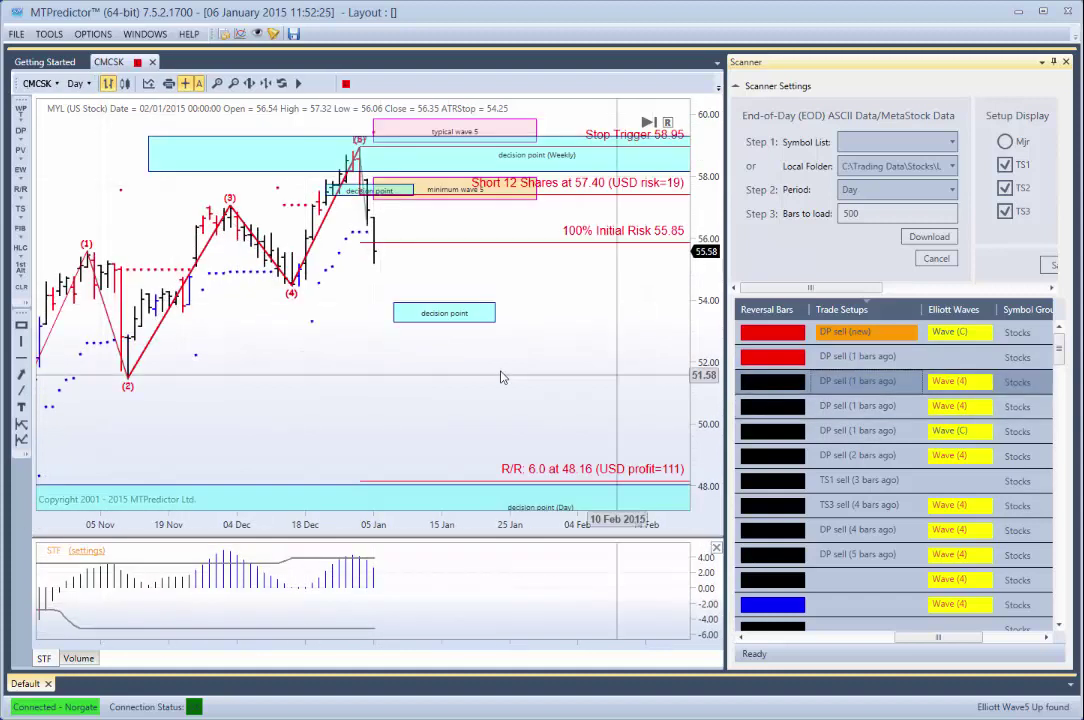
Step: Examine CMCSK's latest high against the decision point on the weekly chart and return to the daily period
{"action": "left_click", "coordinate": [88, 83]}
{"action": "left_click", "coordinate": [104, 121]}
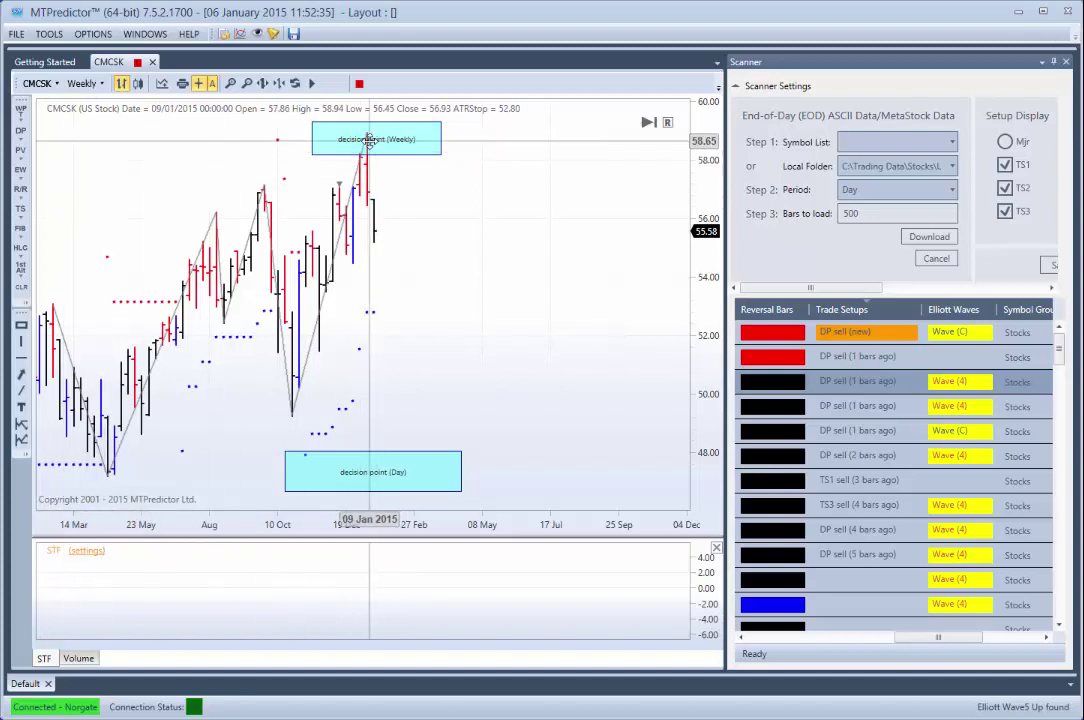
{"action": "left_click", "coordinate": [90, 83]}
{"action": "left_click", "coordinate": [97, 101]}
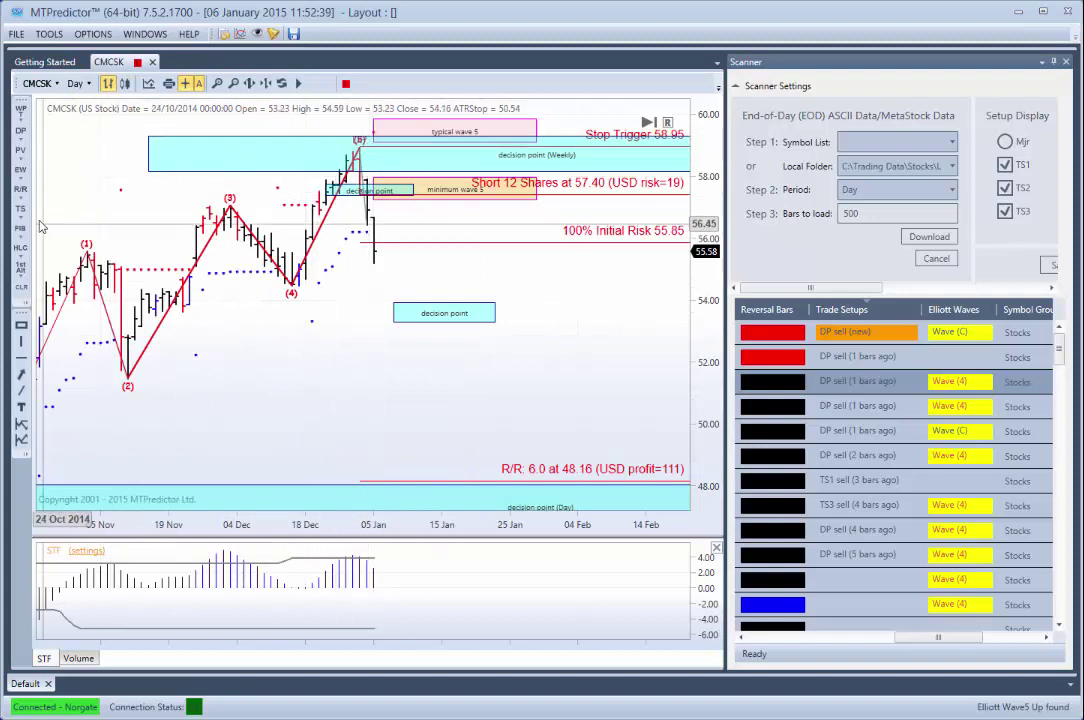
Step: Clear all analysis from the CMCSK daily chart and switch it to the weekly period
{"action": "left_click", "coordinate": [21, 288]}
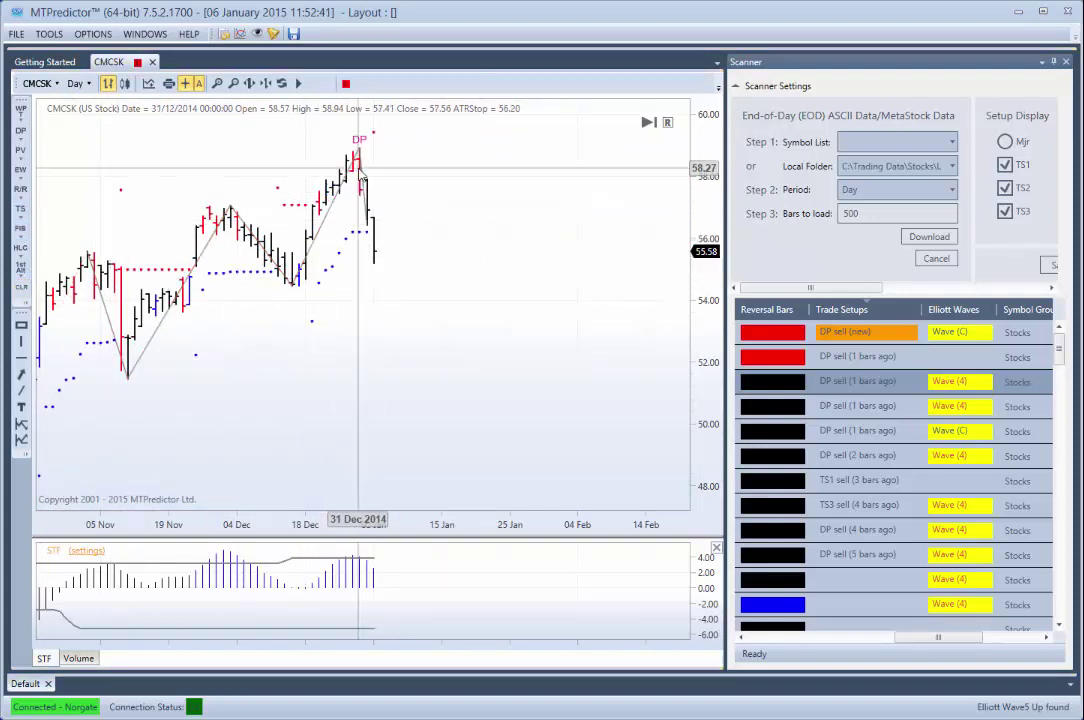
{"action": "left_click", "coordinate": [86, 83]}
{"action": "left_click", "coordinate": [104, 120]}
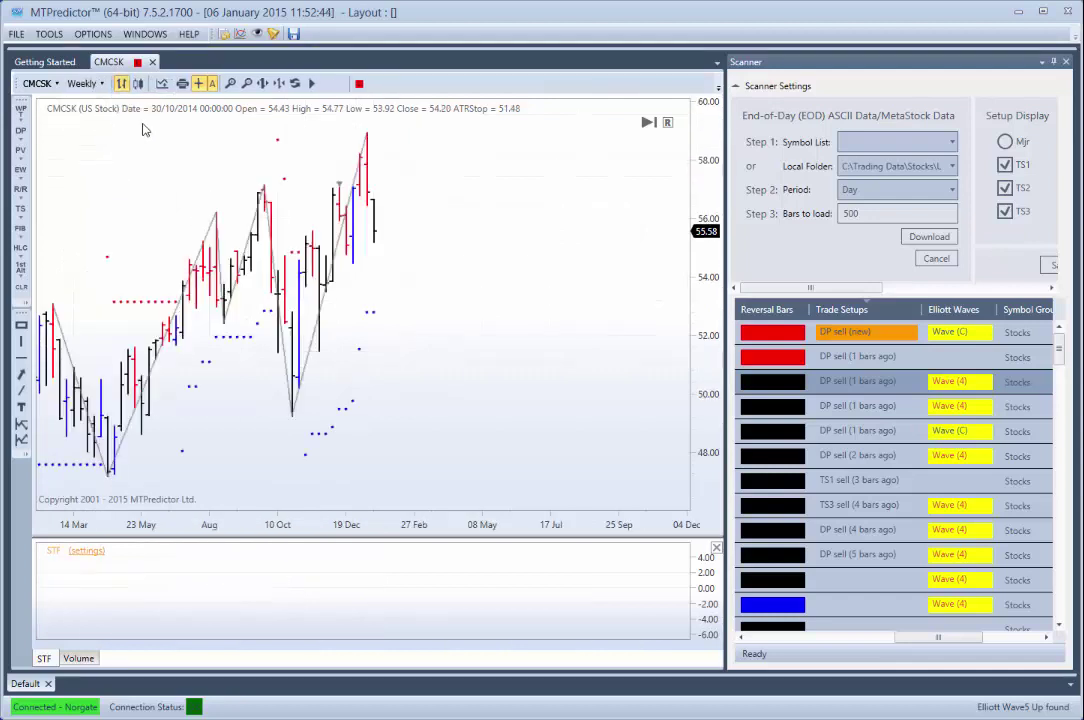
Step: Add a Decision Point from the late-September 2014 high on the weekly CMCSK chart and return to the daily period
{"action": "right_click", "coordinate": [267, 218]}
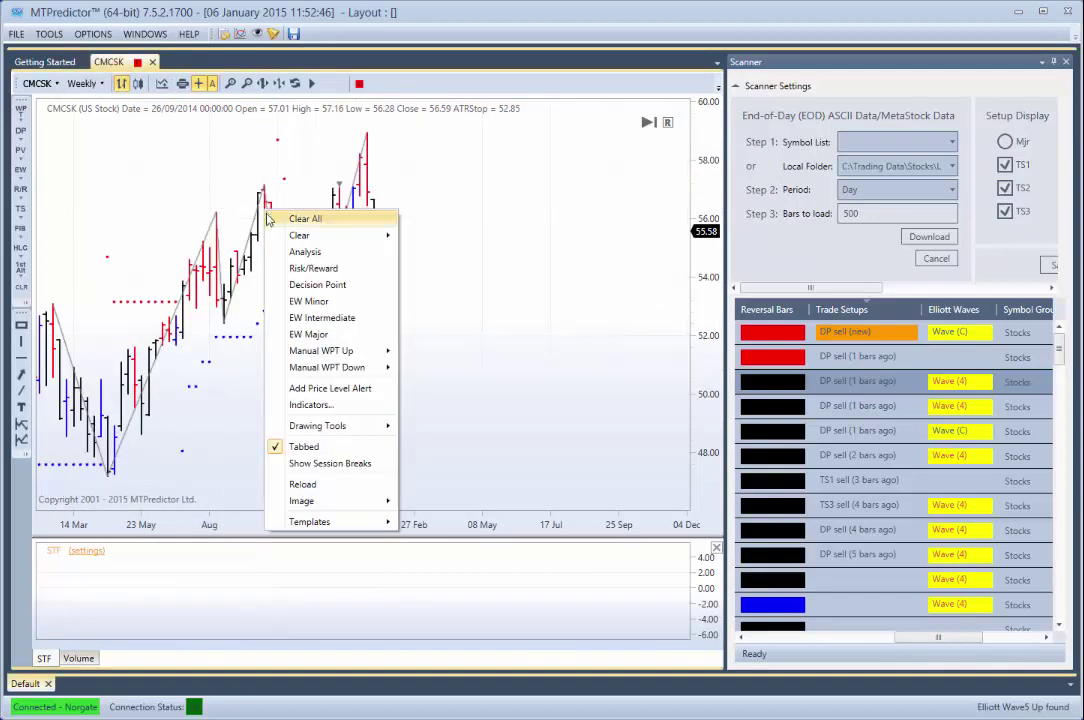
{"action": "left_click", "coordinate": [333, 285]}
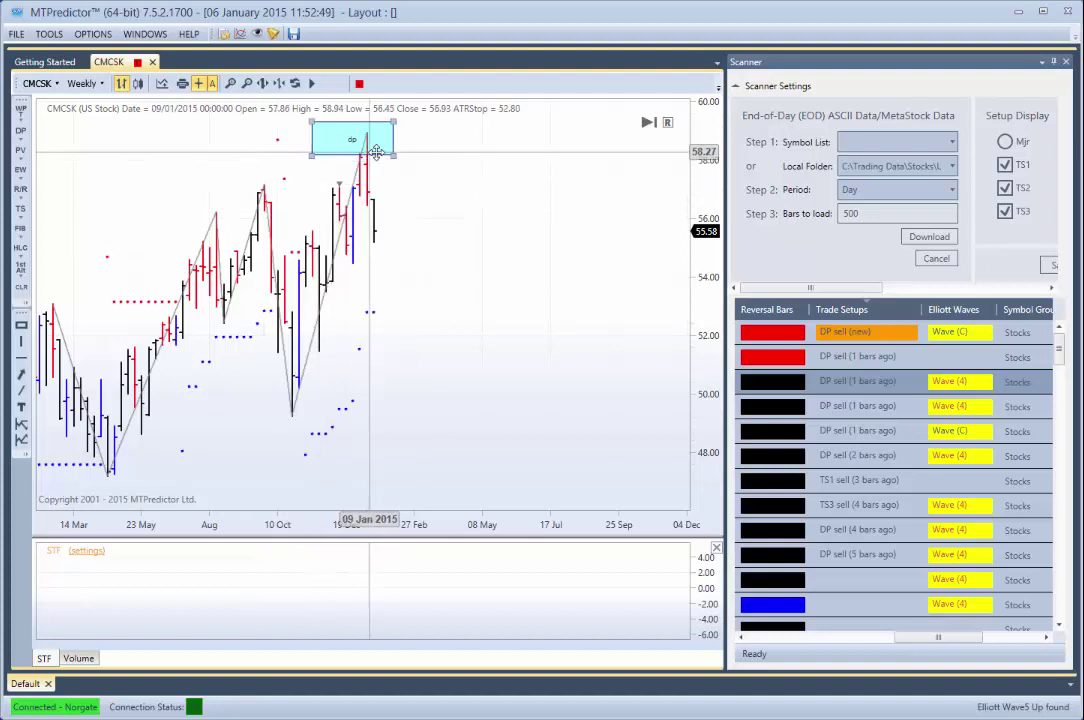
{"action": "left_click", "coordinate": [90, 84]}
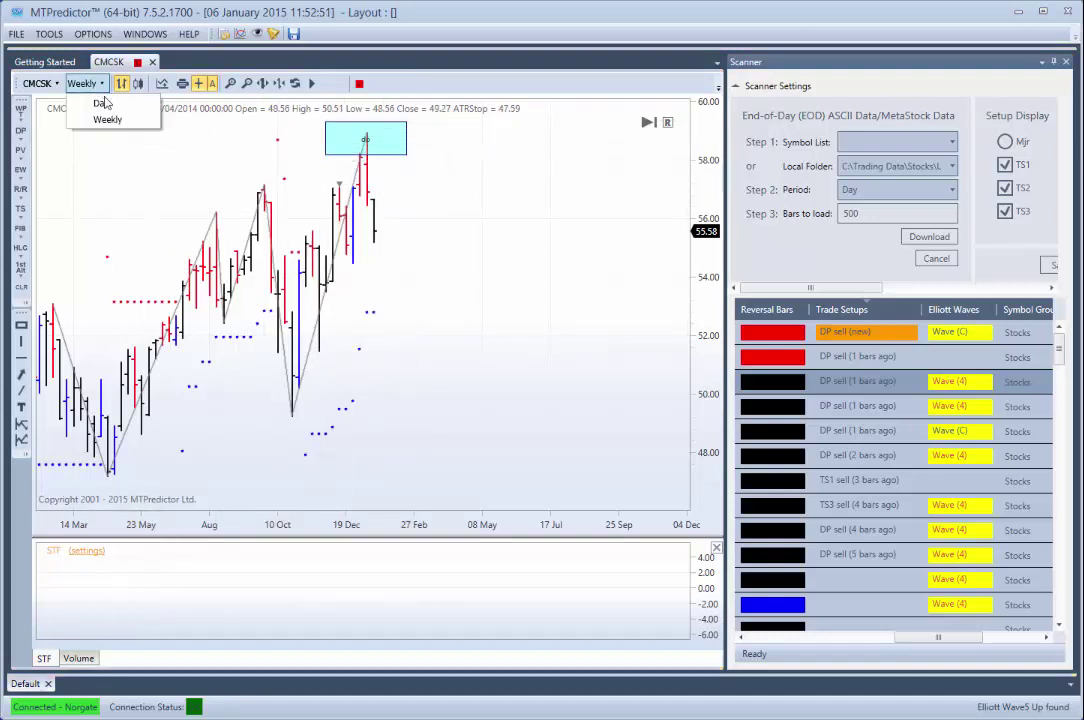
{"action": "left_click", "coordinate": [108, 107]}
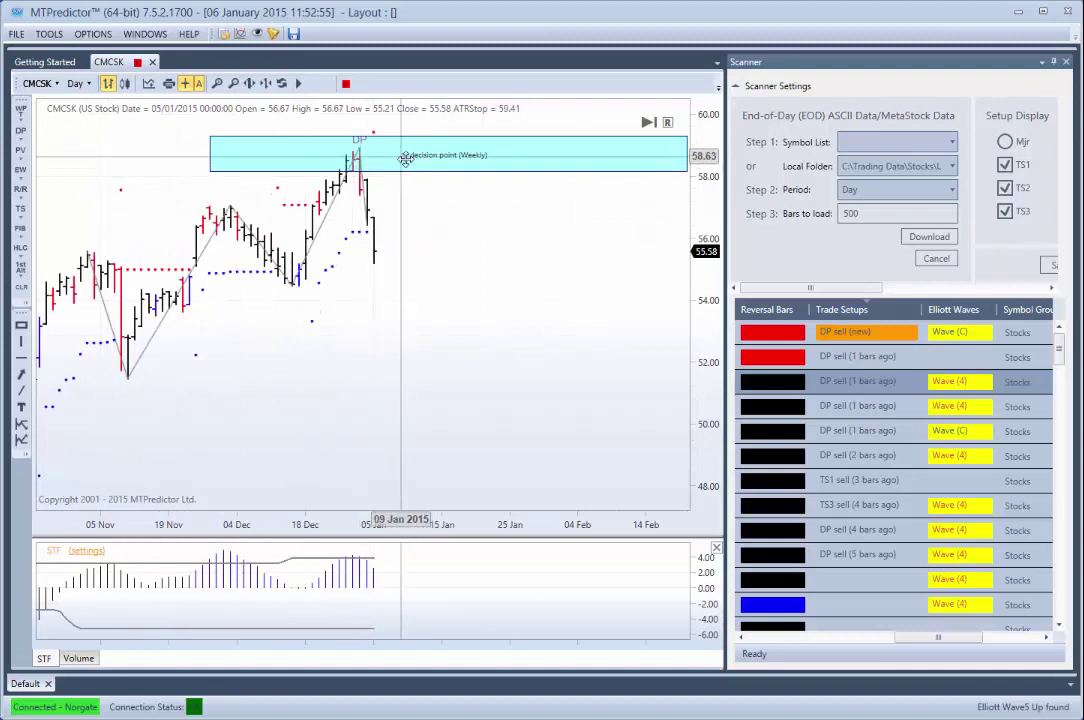
Step: Compare the MYL TS1 sell (3 bars ago) and CMCSK DP sell (1 bars ago) scan results, ending on MYL
{"action": "left_click", "coordinate": [840, 483]}
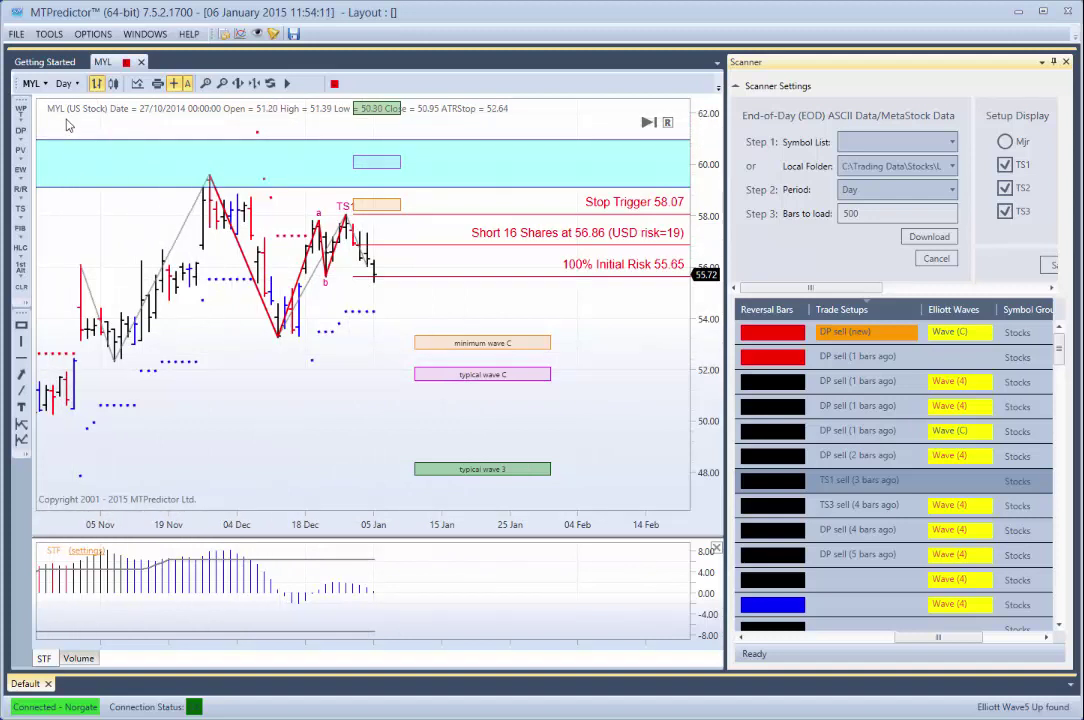
{"action": "left_click", "coordinate": [857, 385]}
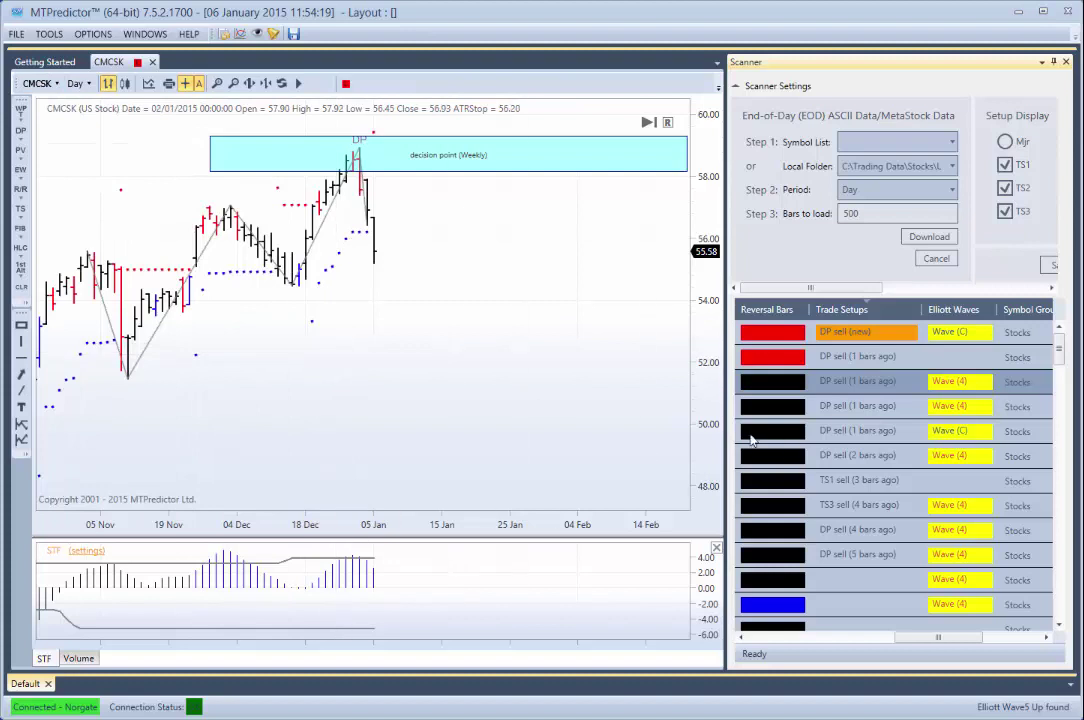
{"action": "left_click", "coordinate": [838, 484]}
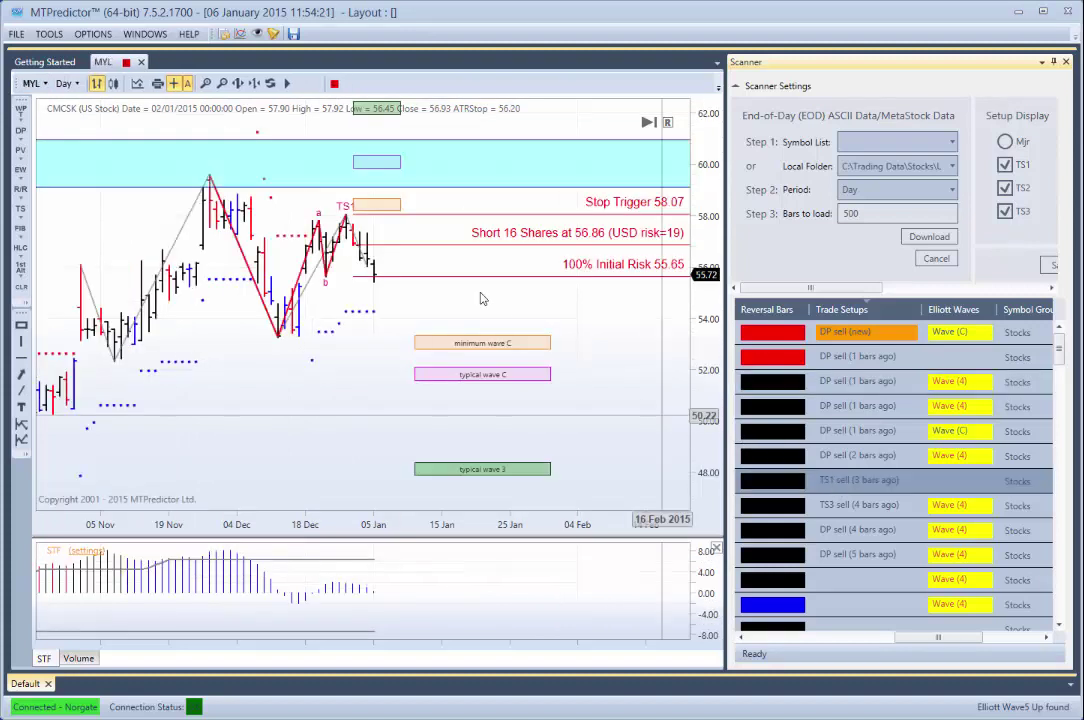